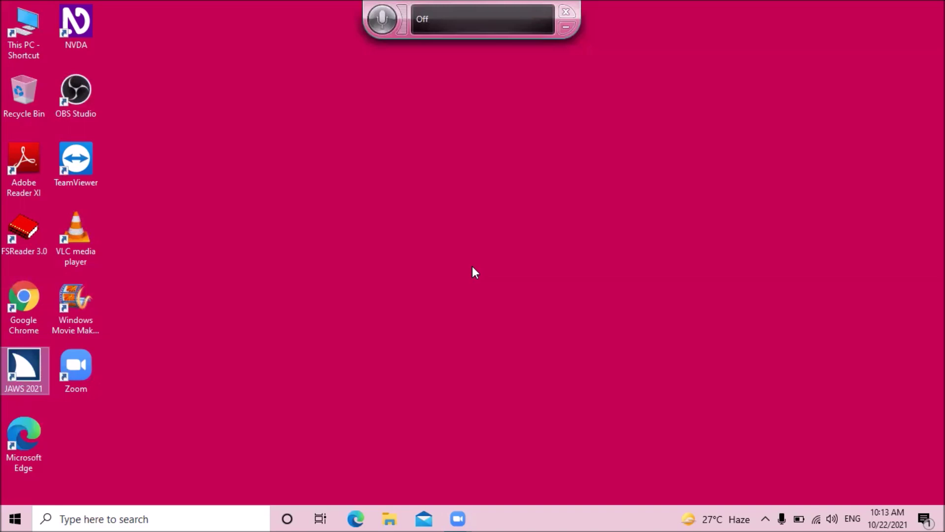
Launch the Disk Cleanup utility by running the command cleanmgr.
key(super+r)
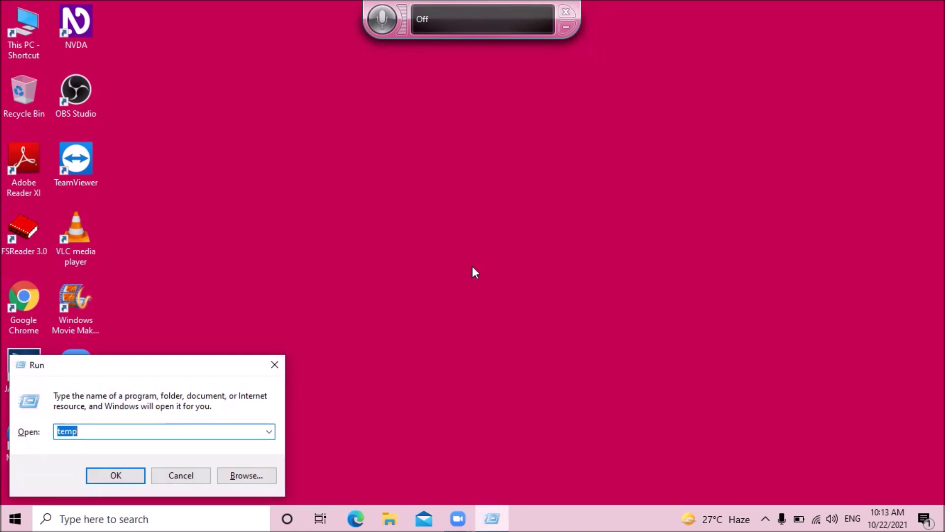
key(BackSpace)
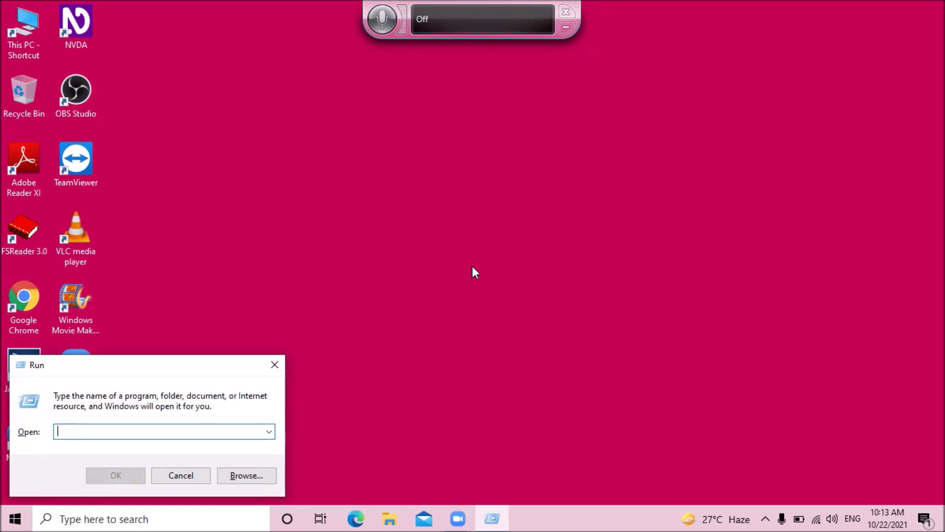
text(clea)
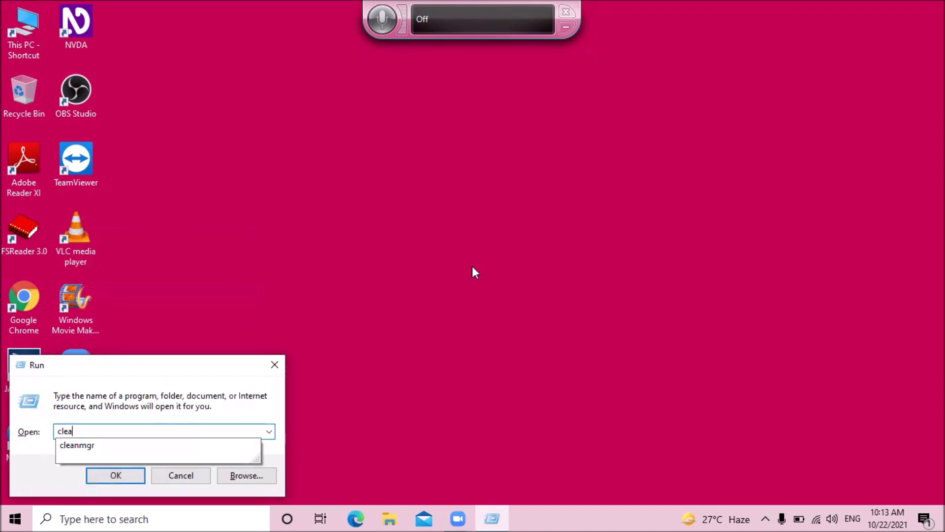
text(nmgr)
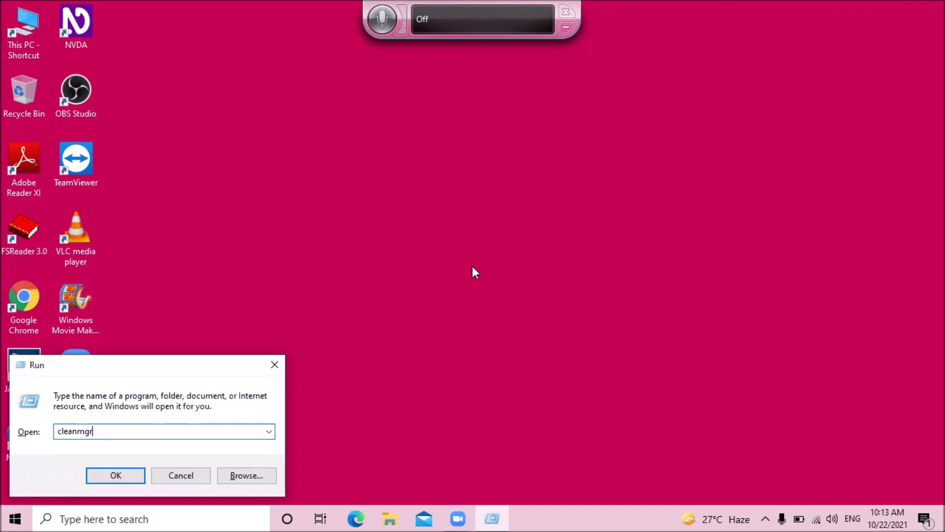
key(Return)
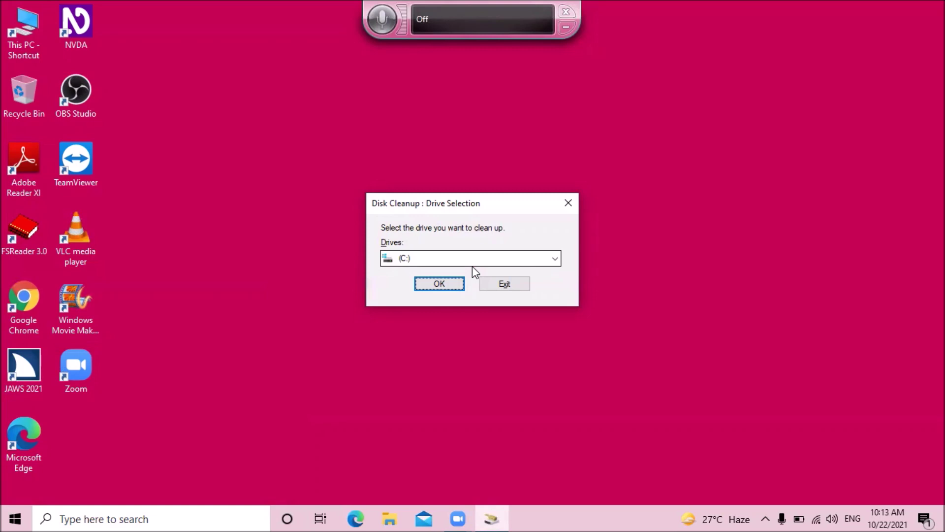
Choose drive (C:) as the drive to clean up and confirm the selection.
key(Tab)
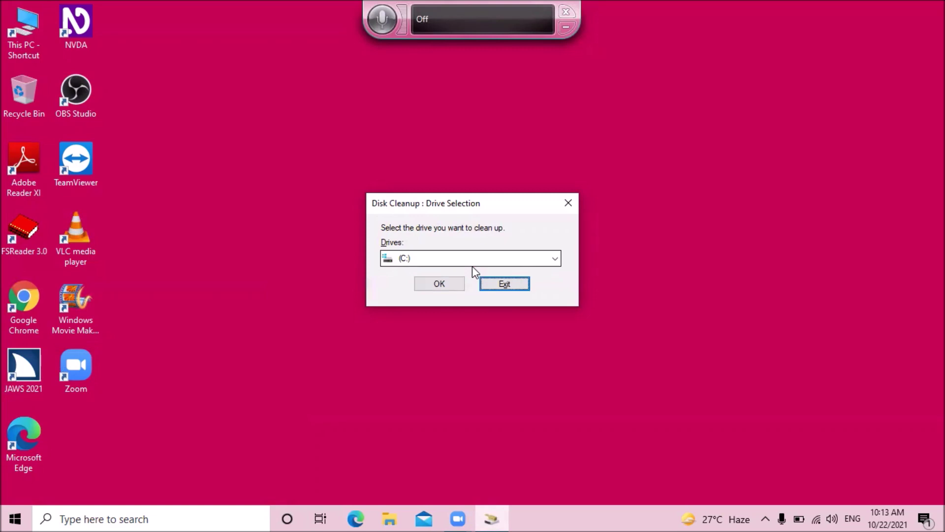
key(Tab)
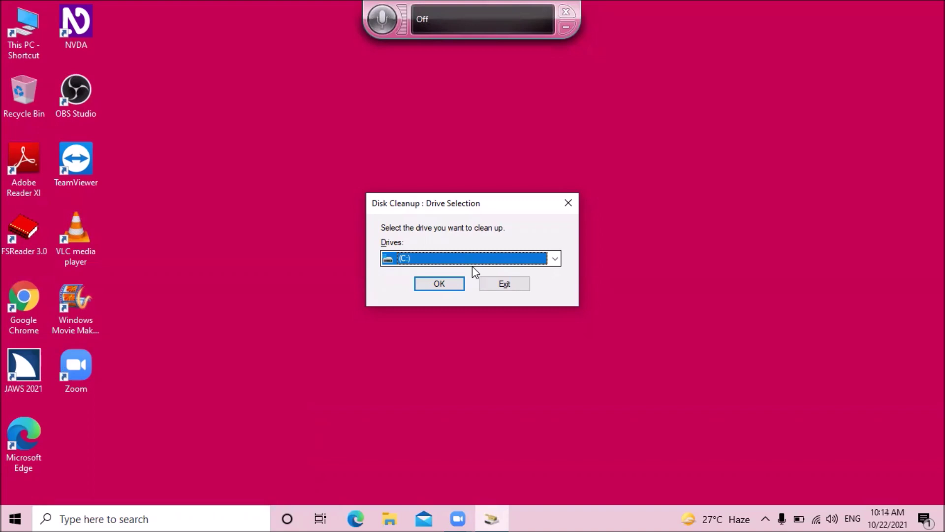
key(Down)
key(Down)
key(Up)
key(Up)
key(Tab)
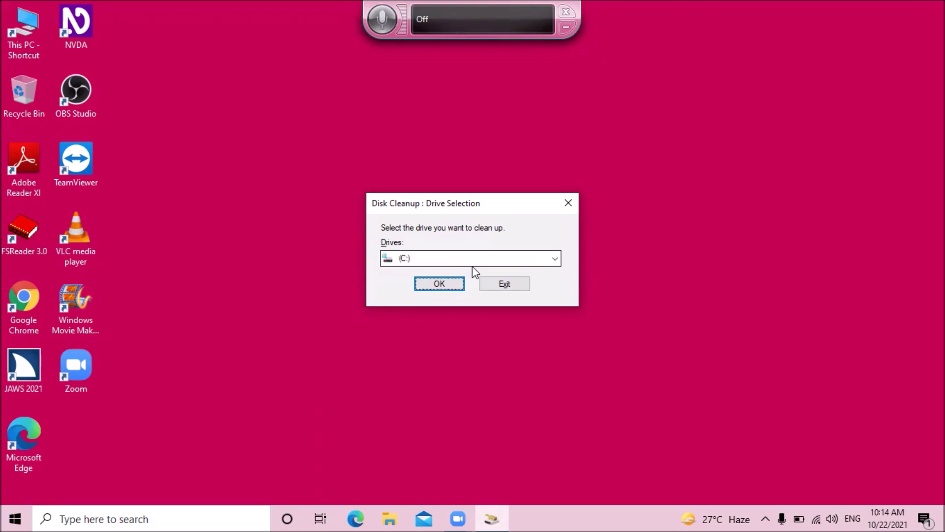
key(Return)
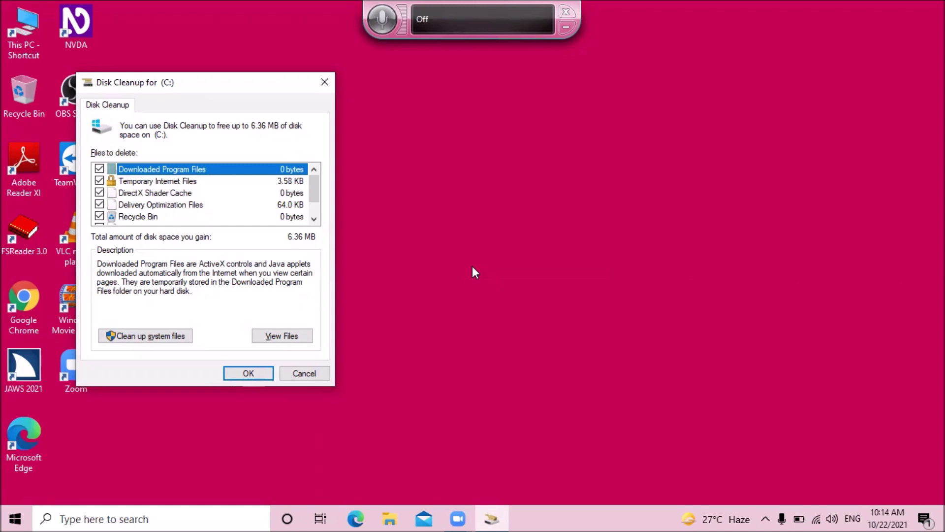
Extend the cleanup to system files and confirm drive (C:) again.
key(Tab)
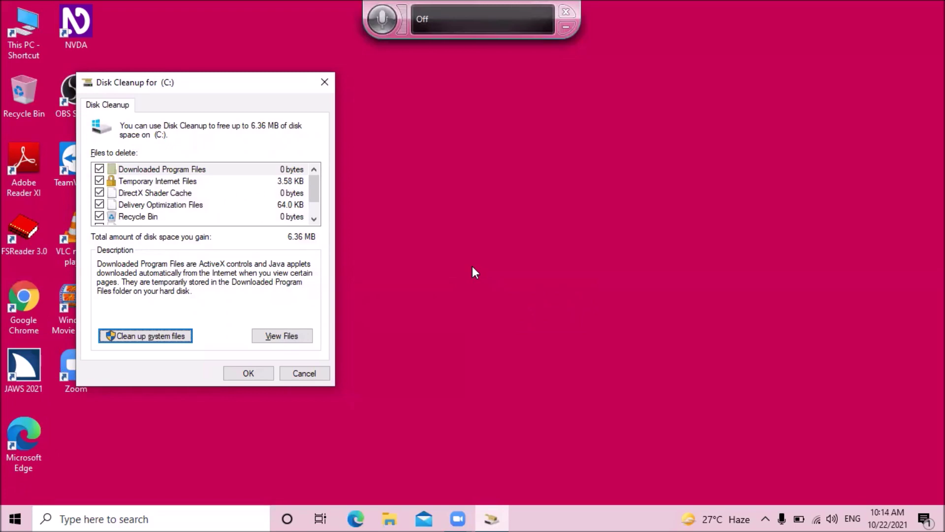
key(Return)
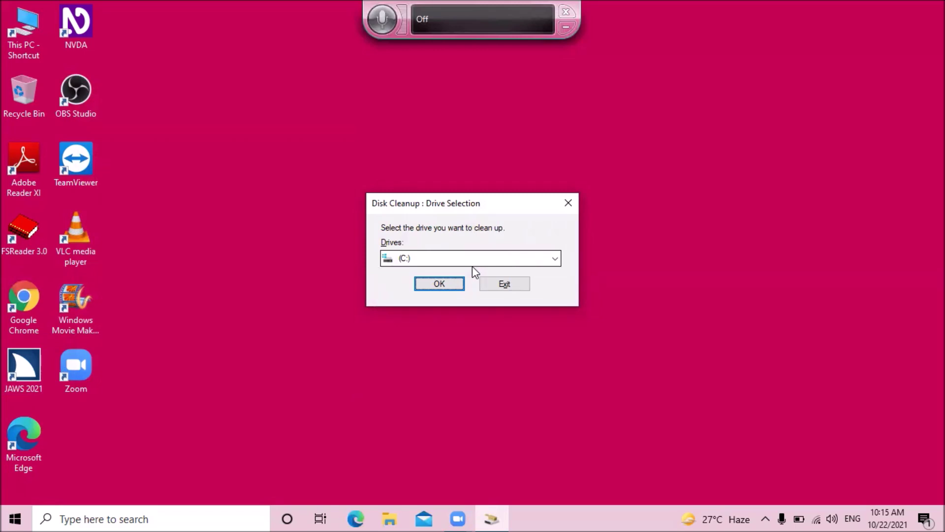
key(Return)
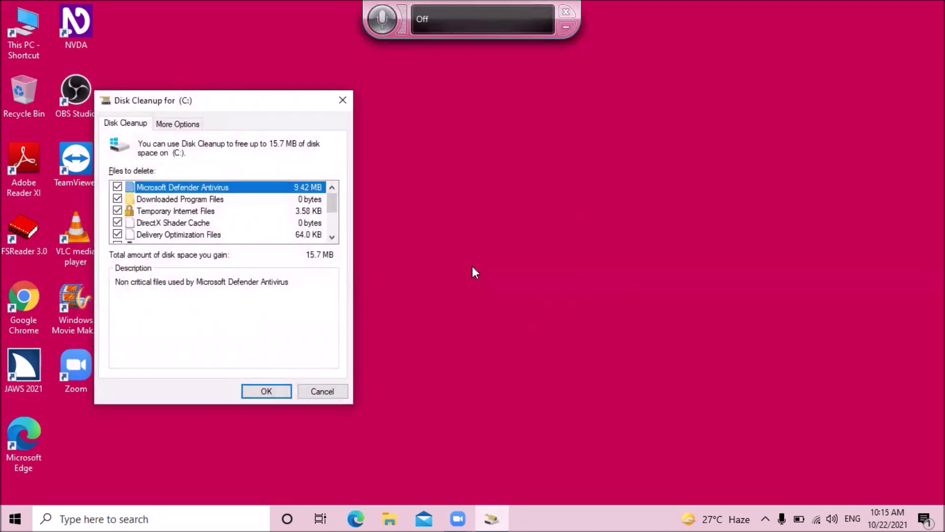
key(Tab)
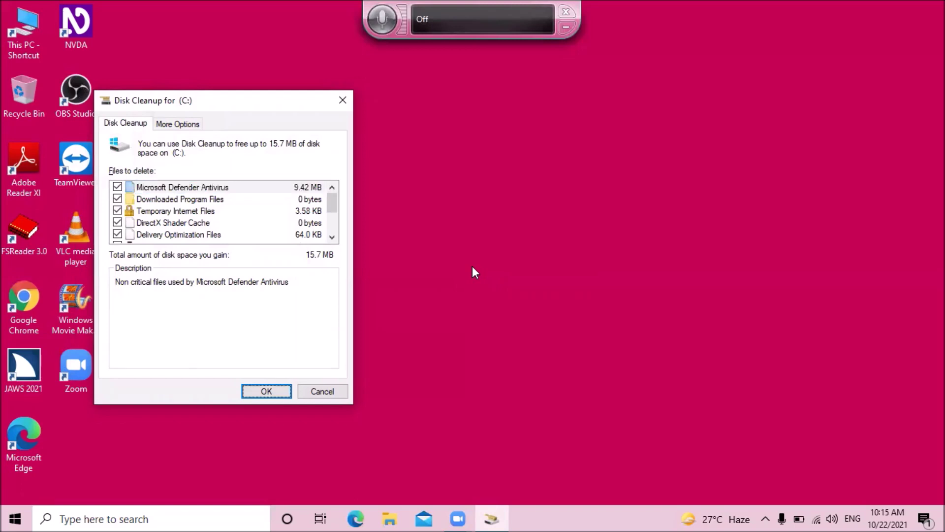
key(Tab)
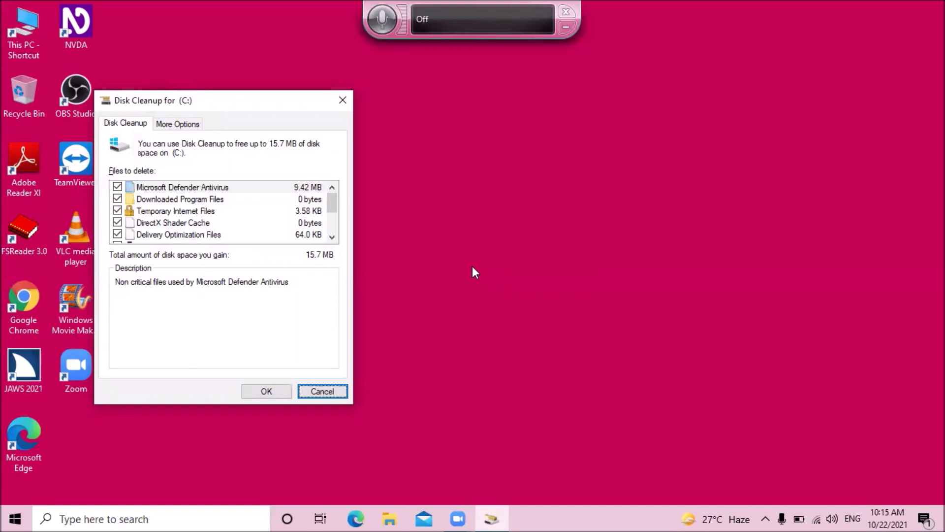
key(Tab)
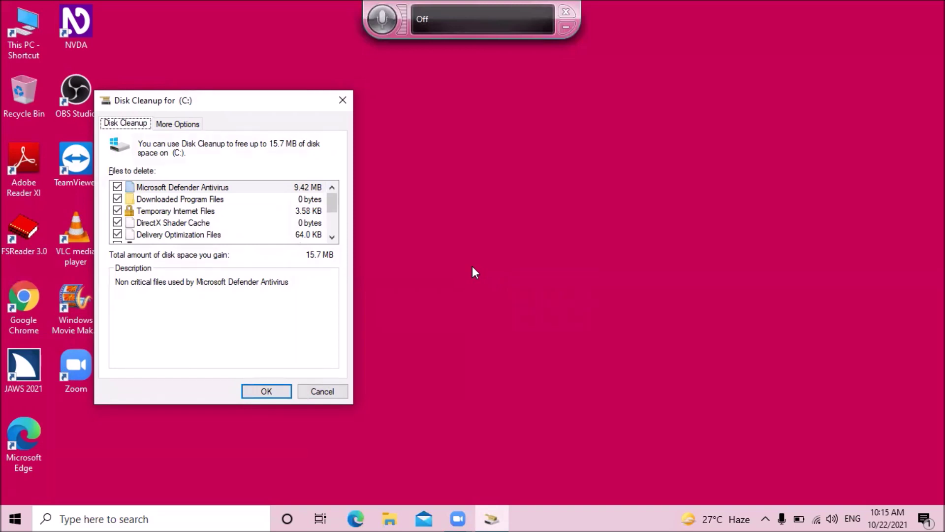
key(Tab)
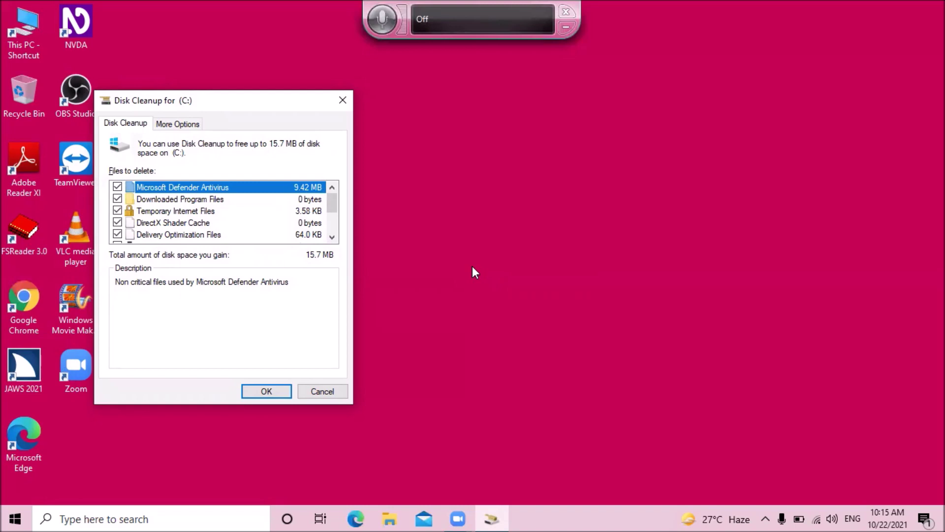
key(Tab)
key(Tab)
key(Tab)
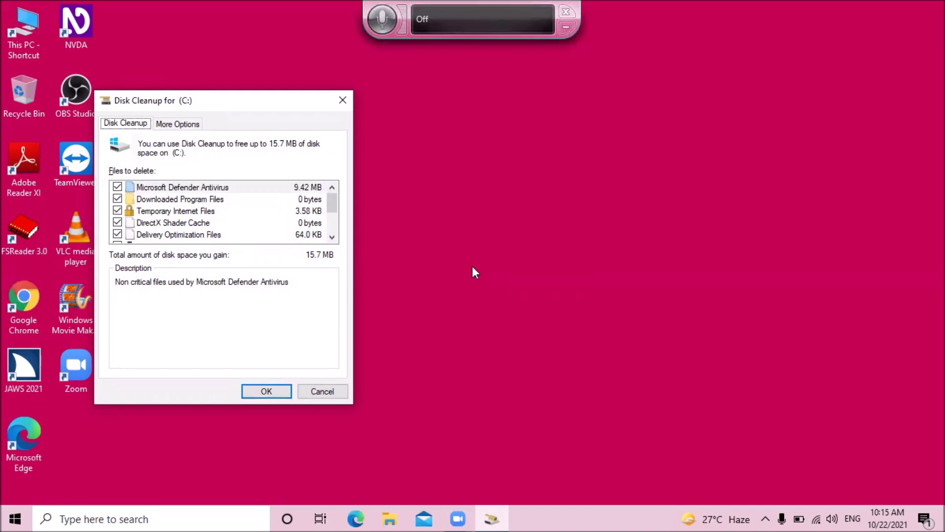
key(Tab)
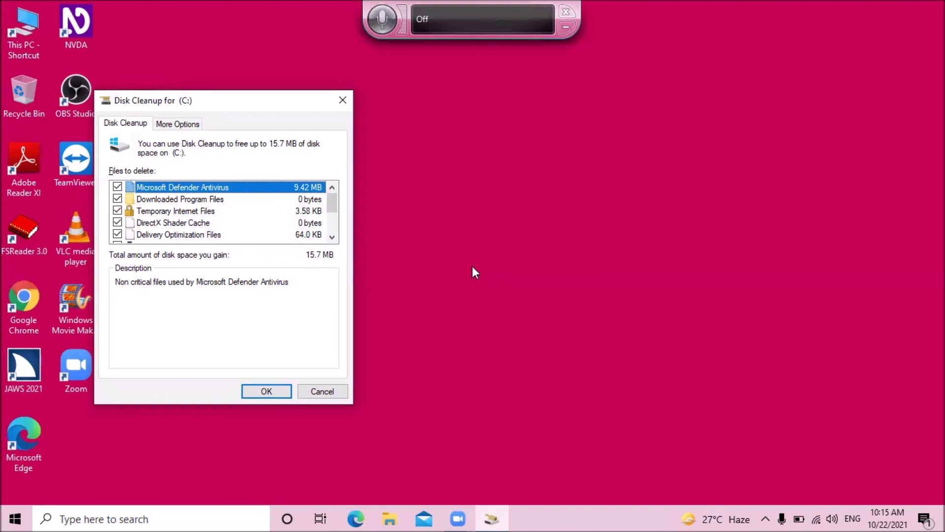
Review the categories of files to delete and their descriptions, from Microsoft Defender Antivirus down to Thumbnails.
key(Down)
key(Up)
key(Down)
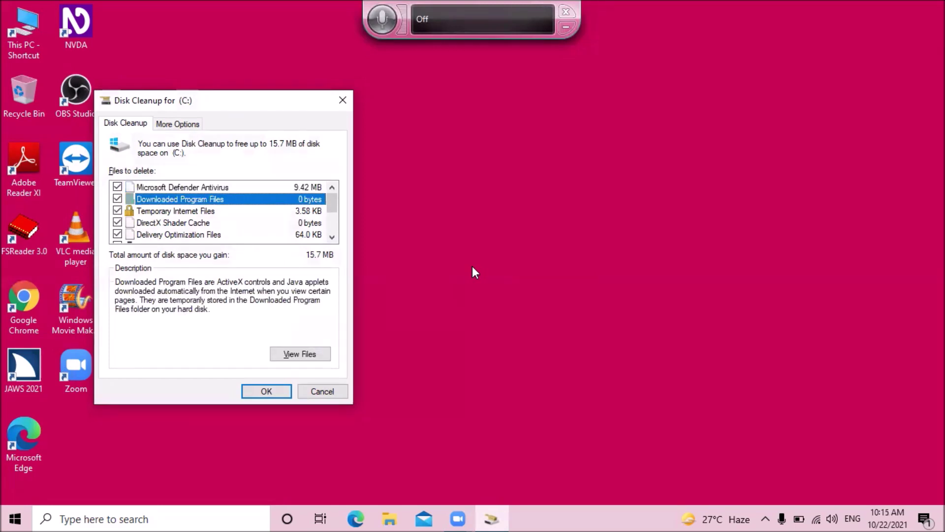
key(Down)
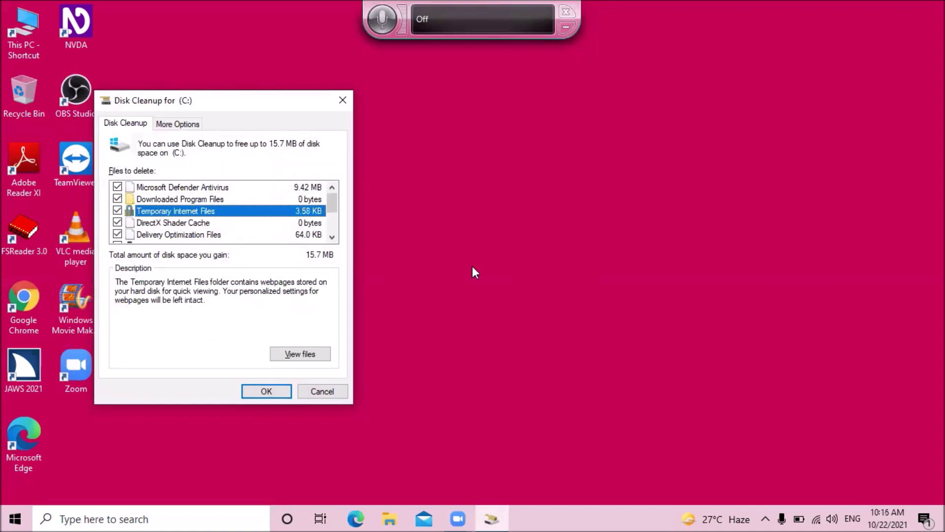
key(Down)
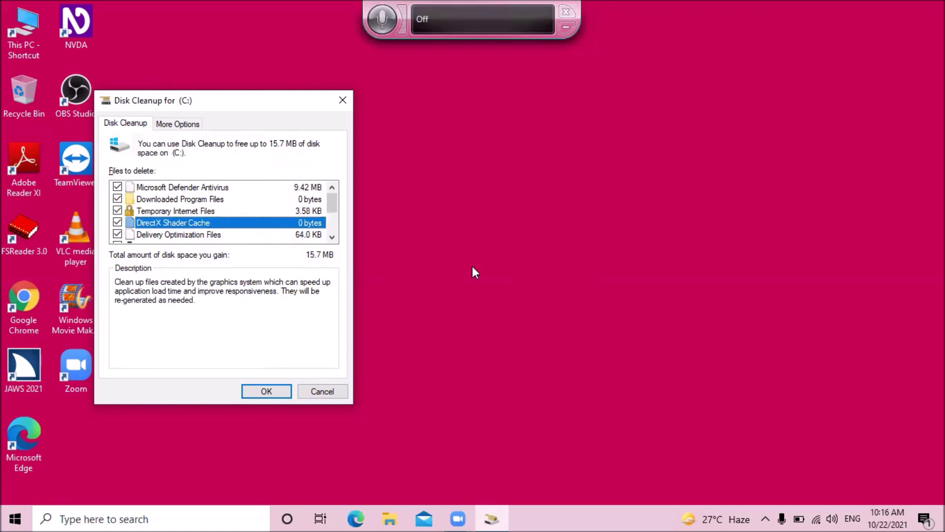
key(Down)
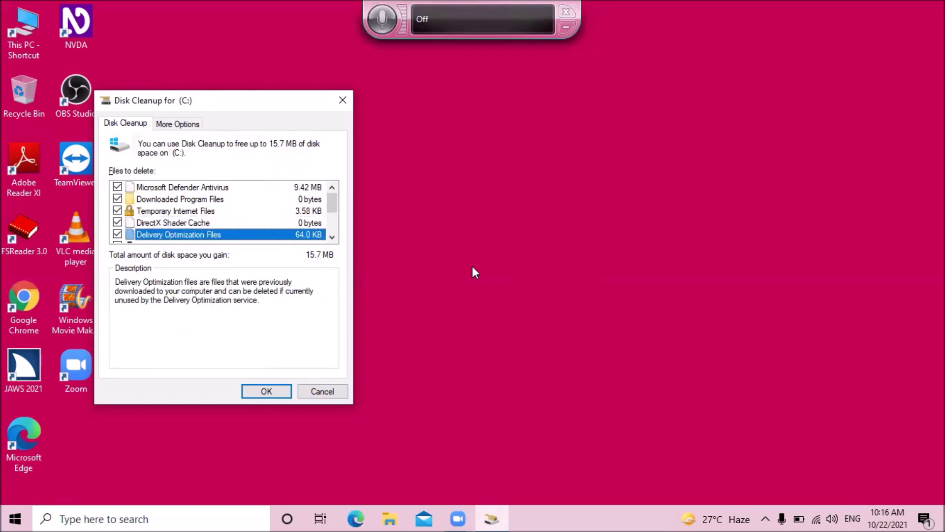
key(Down)
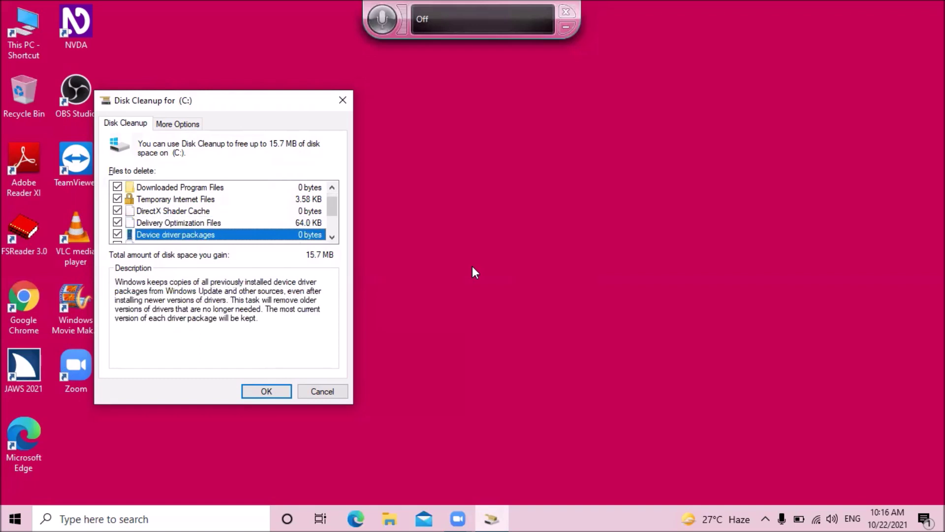
key(Down)
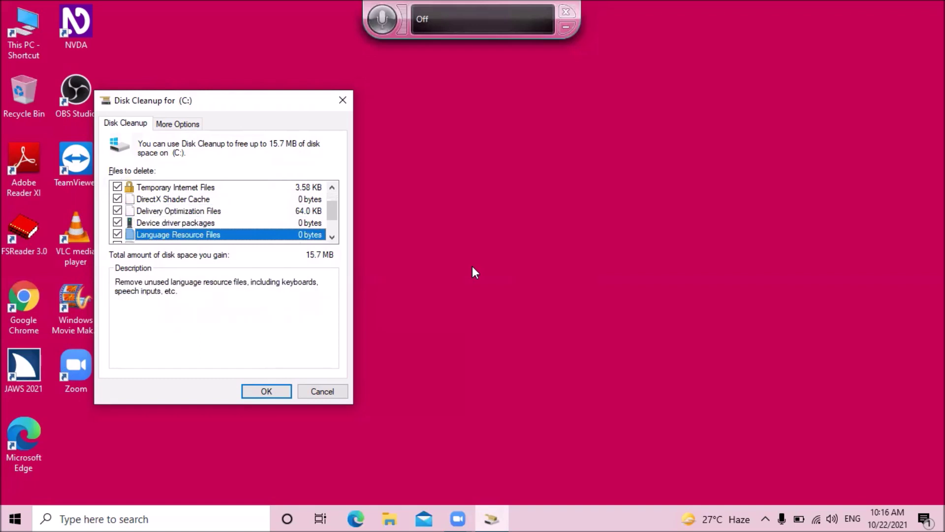
key(Down)
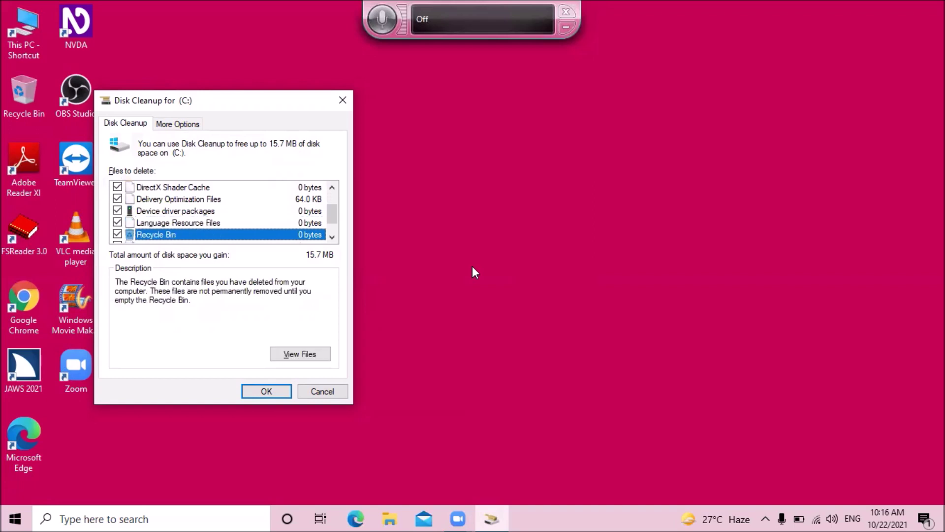
key(Down)
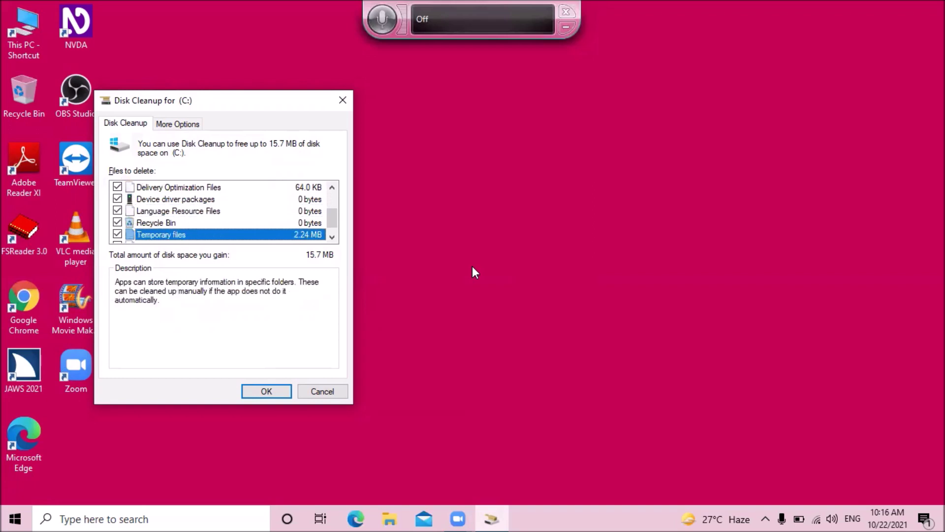
key(Down)
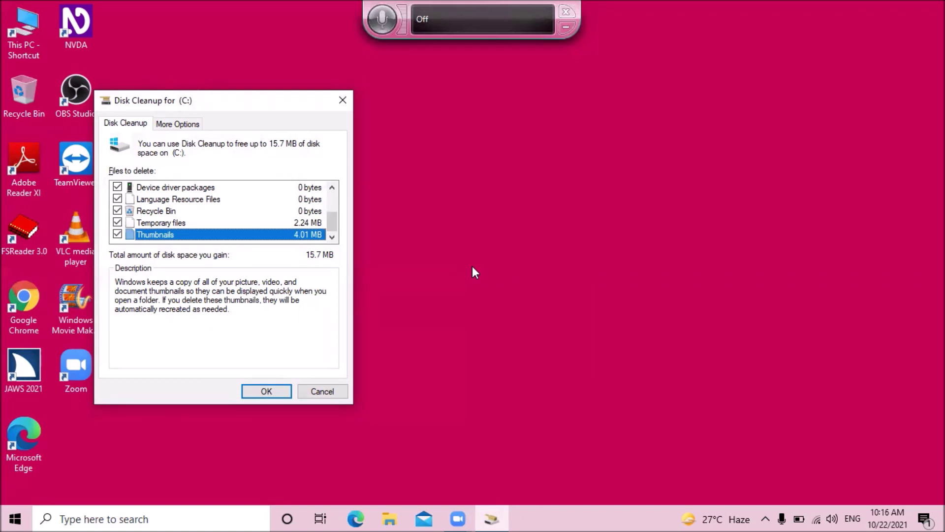
Run the cleanup of the checked file categories on drive (C:) and confirm their permanent deletion.
key(Tab)
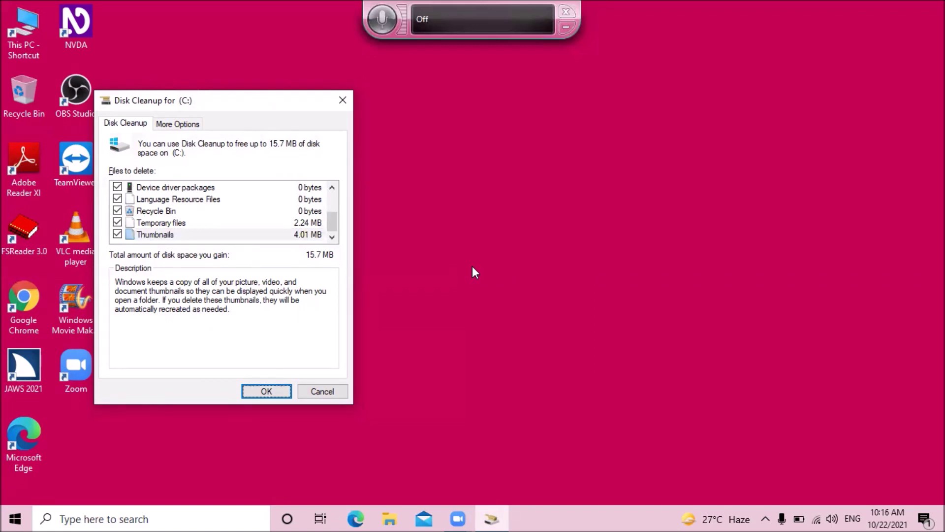
key(Return)
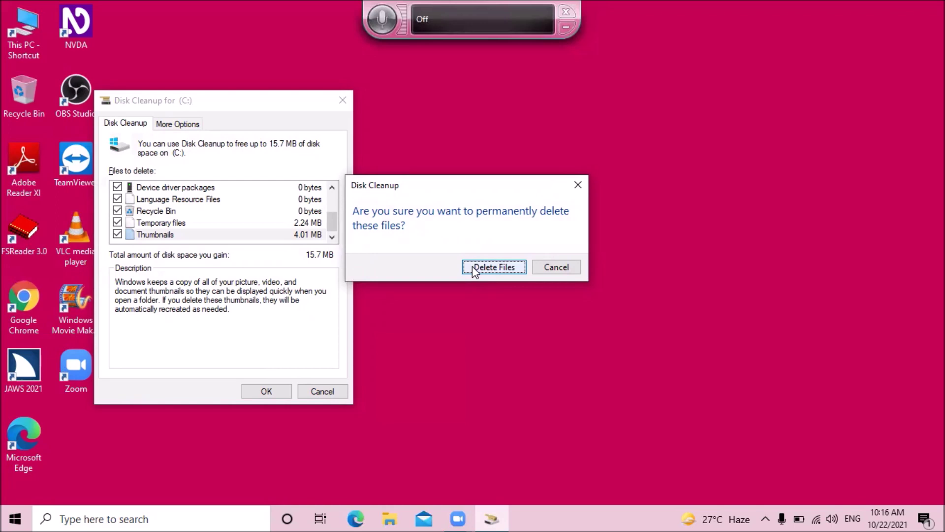
click(474, 270)
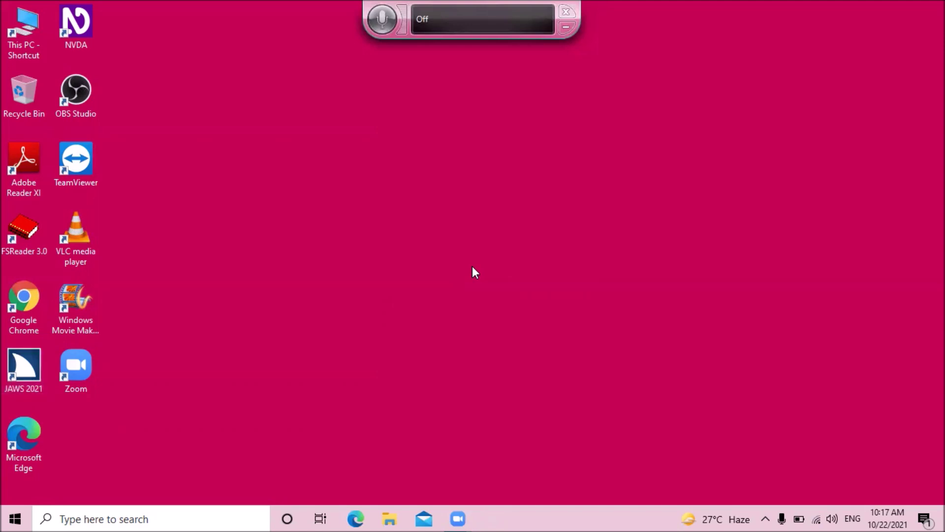
Open the Windows Temp folder by running the command temp.
key(super+r)
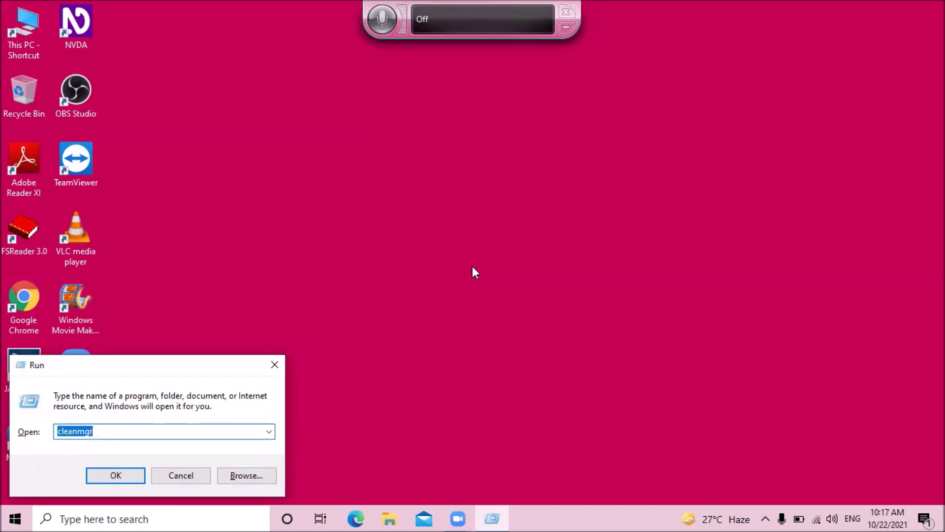
key(BackSpace)
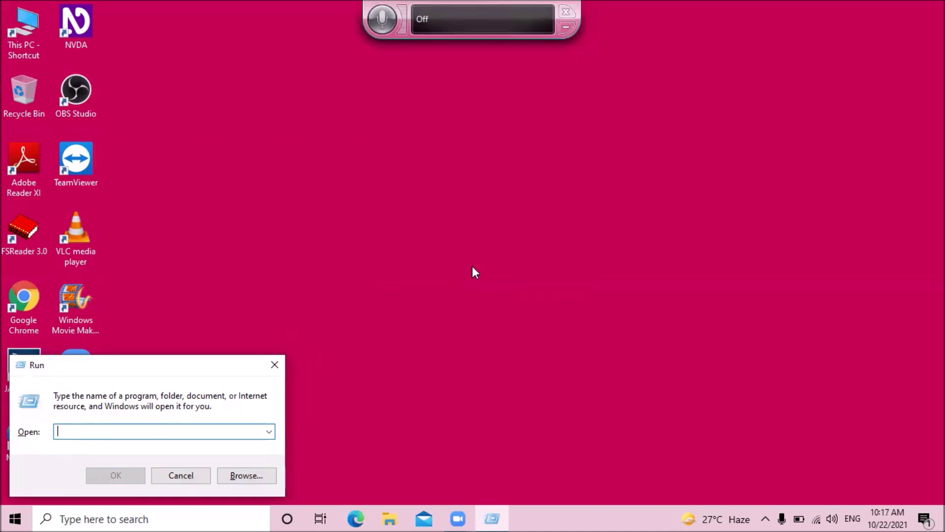
text(temp)
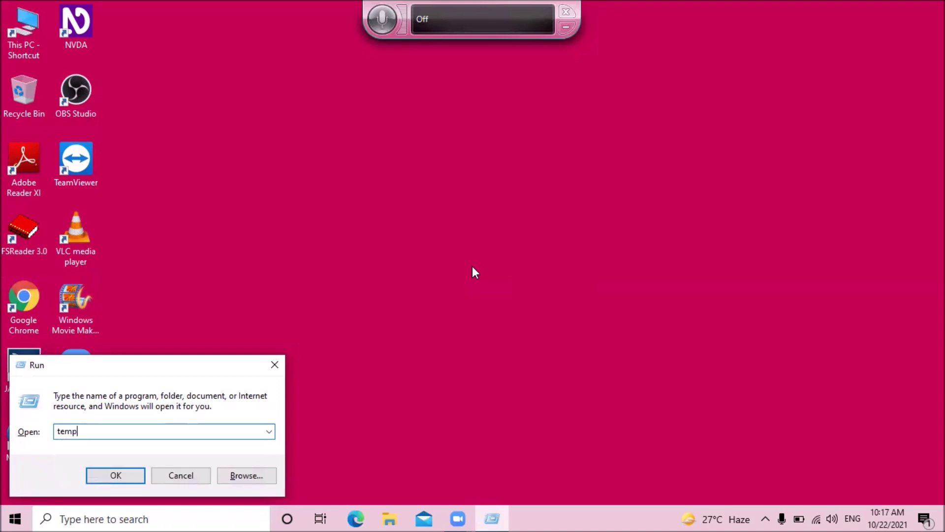
key(Return)
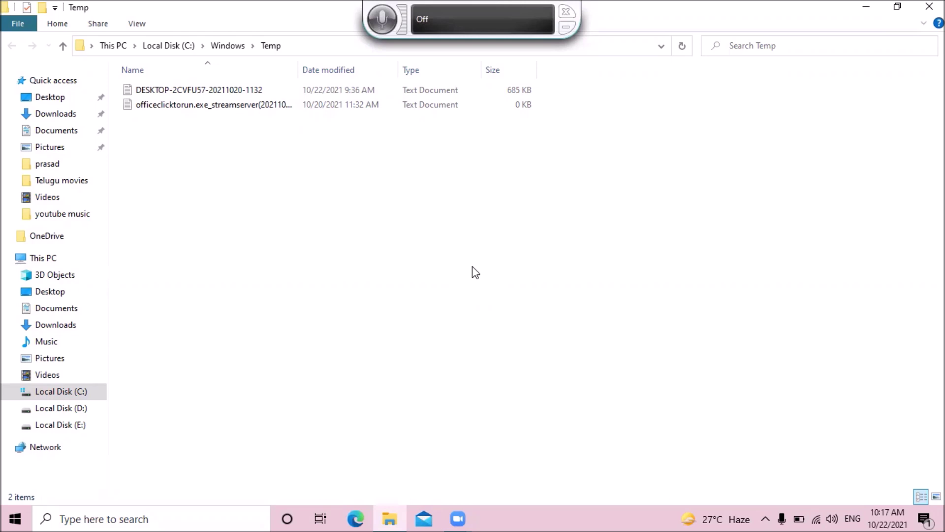
Try to permanently delete all files in the Windows Temp folder and confirm the deletion.
key(ctrl+a)
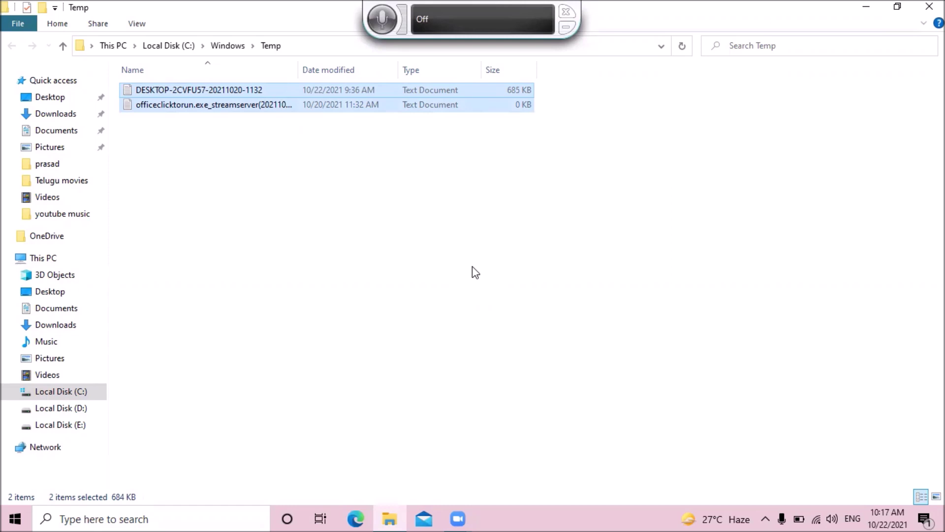
key(shift+Delete)
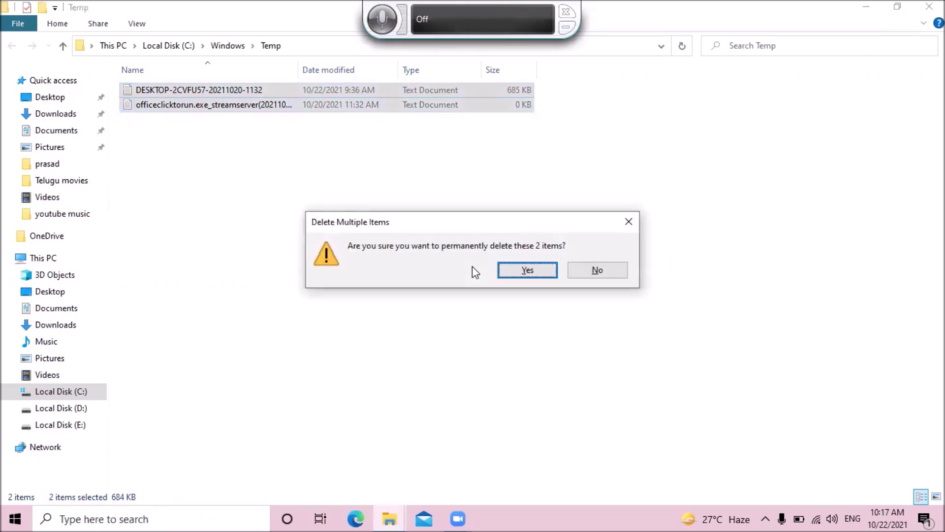
key(Return)
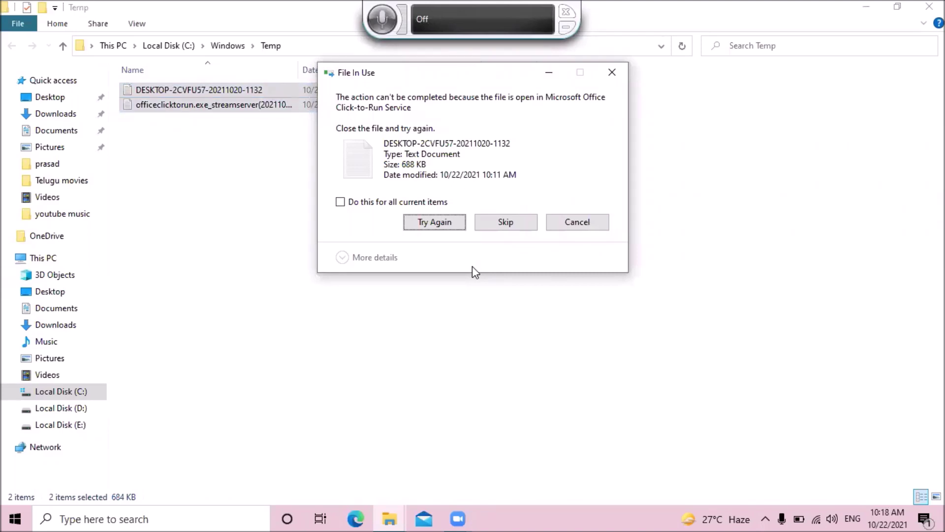
Retry deleting the in-use DESKTOP text document with the choice applied to all current items, and skip that file.
key(shift+Tab)
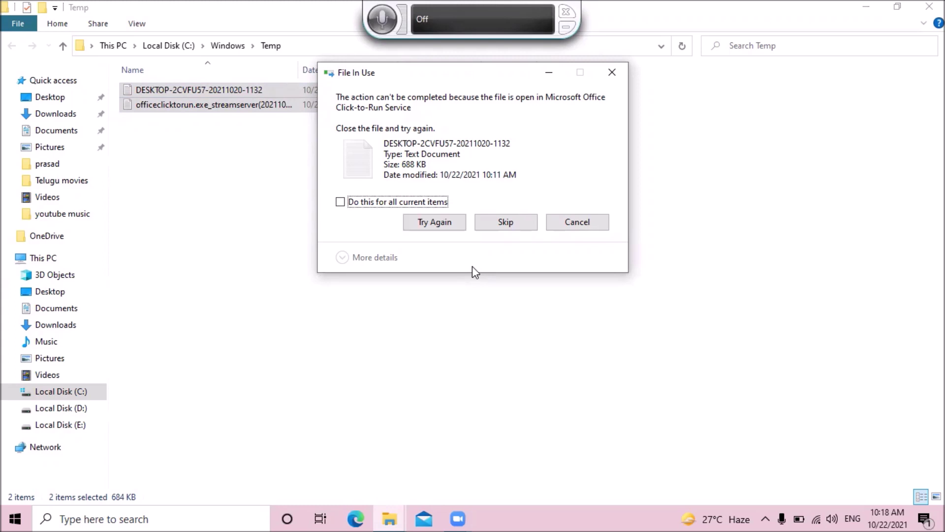
key(space)
key(Tab)
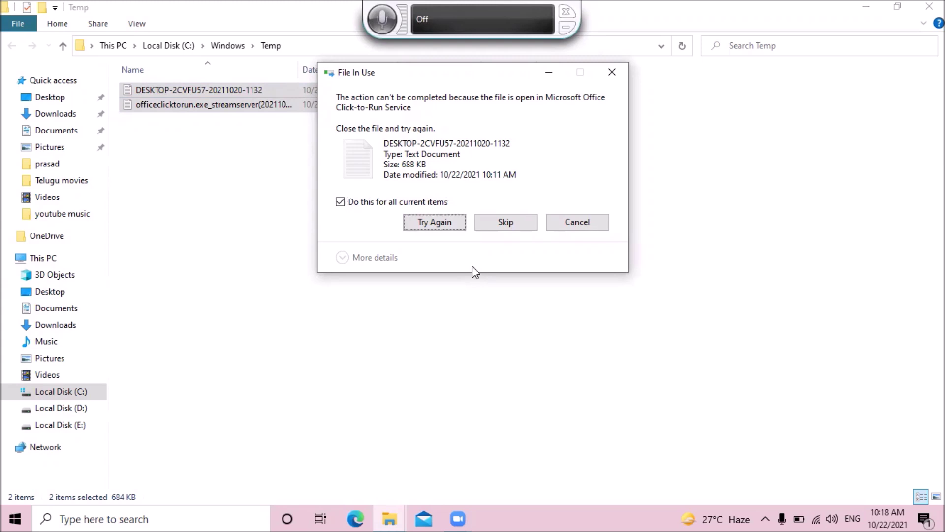
key(Return)
key(Tab)
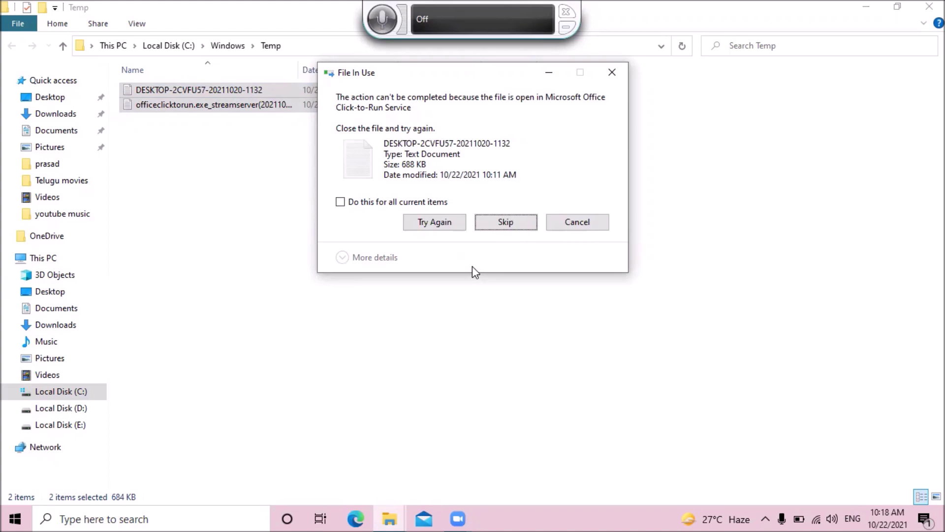
key(Return)
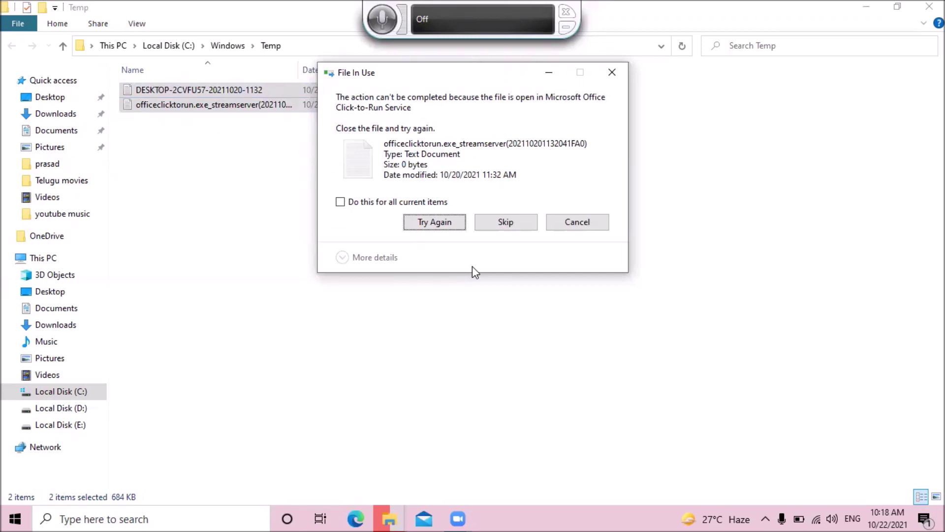
Retry deleting the in-use officeclicktorun.exe_streamserver file for all current items, and skip it to end the deletion.
key(shift+Tab)
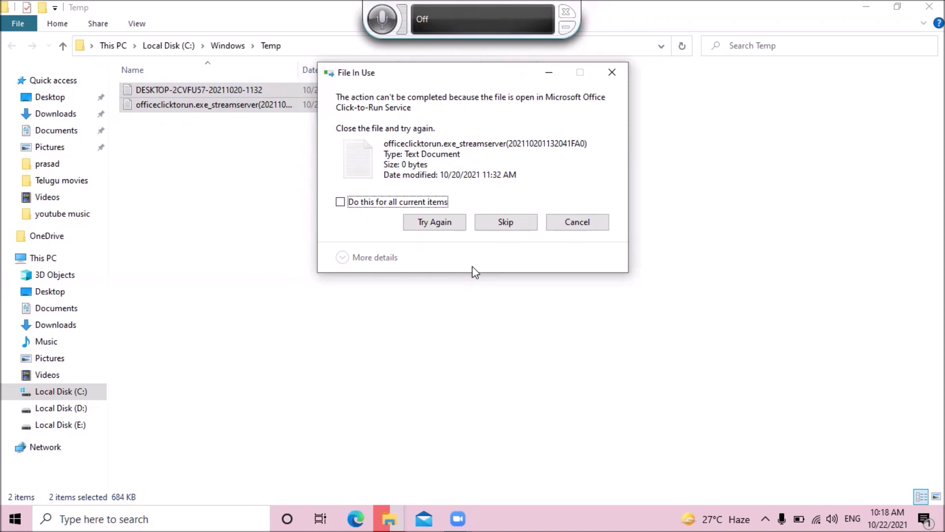
key(Tab)
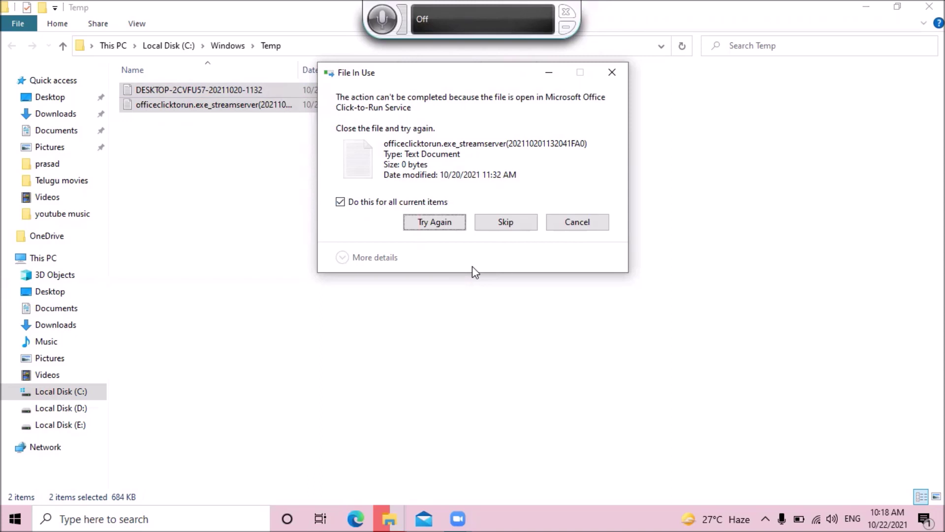
key(Return)
key(Tab)
key(Return)
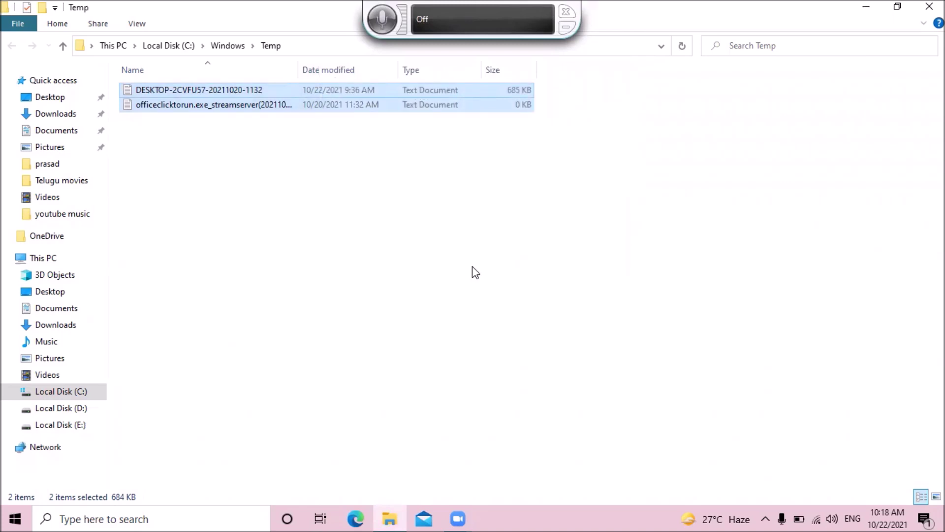
key(Down)
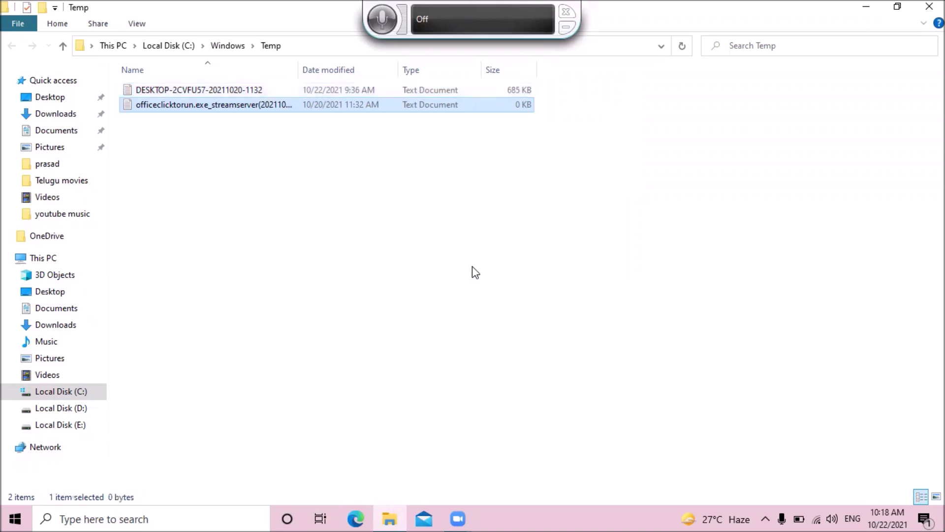
key(Up)
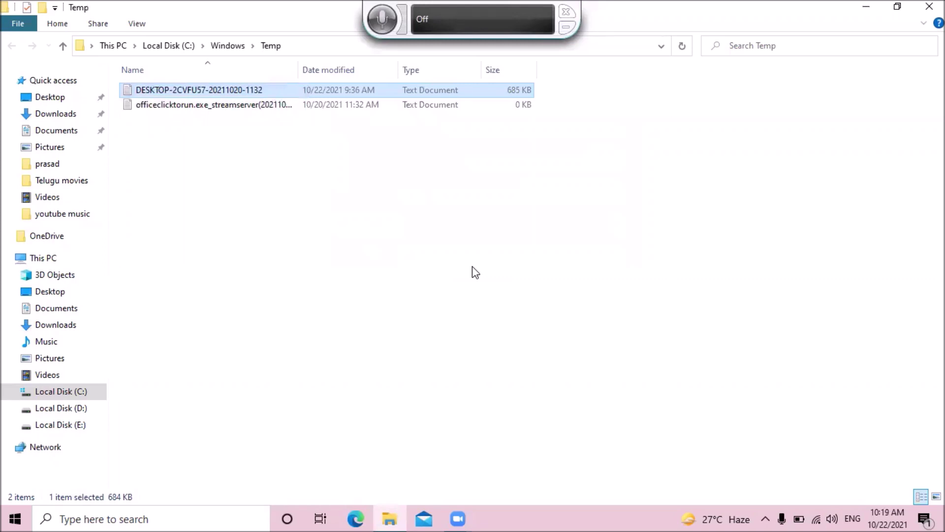
Return to the desktop and open the user's local Temp folder by running the command %temp%.
key(super+d)
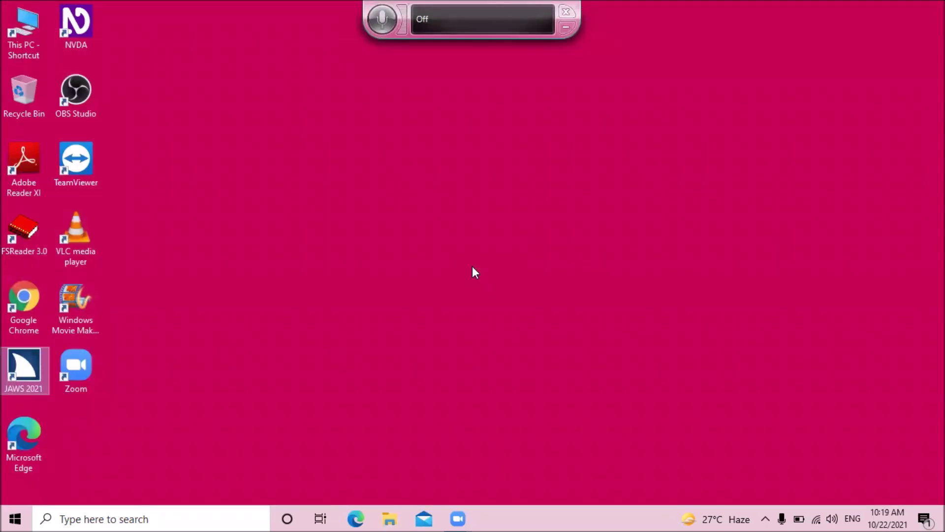
key(super+r)
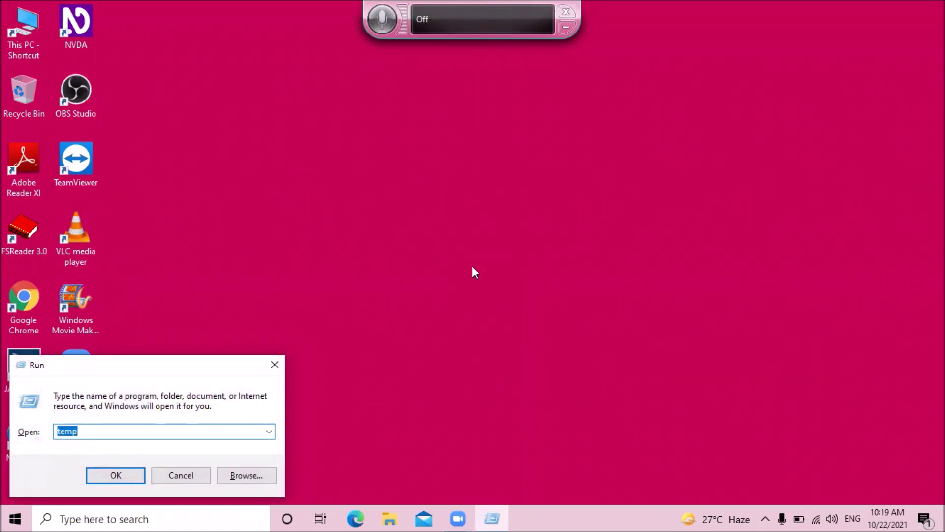
key(BackSpace)
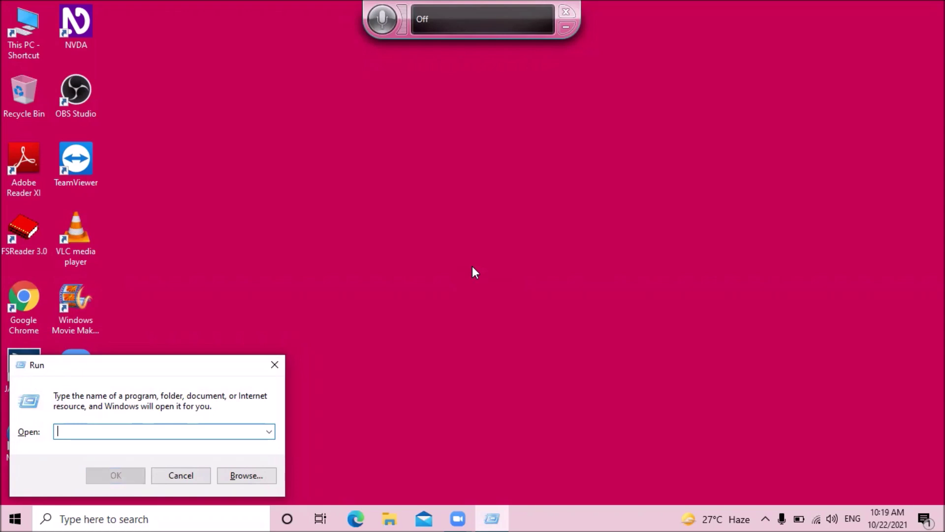
text(%)
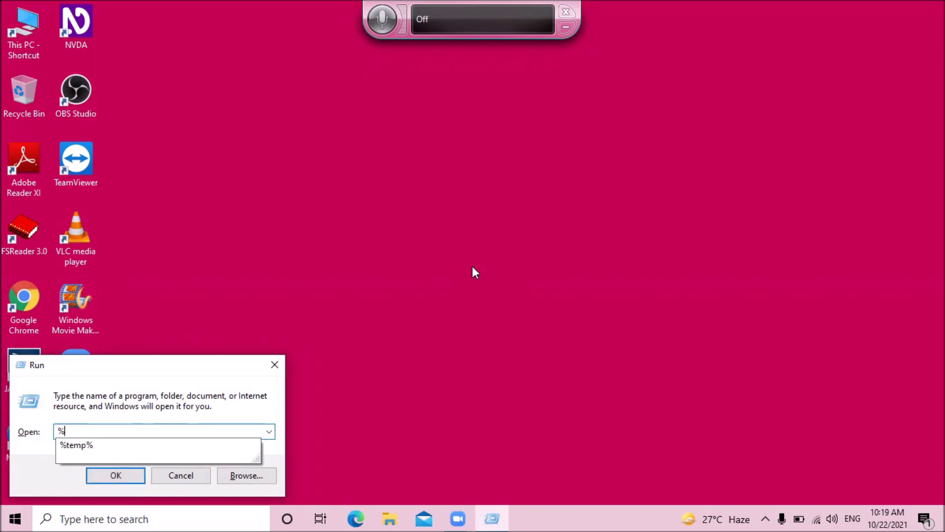
text(temp%)
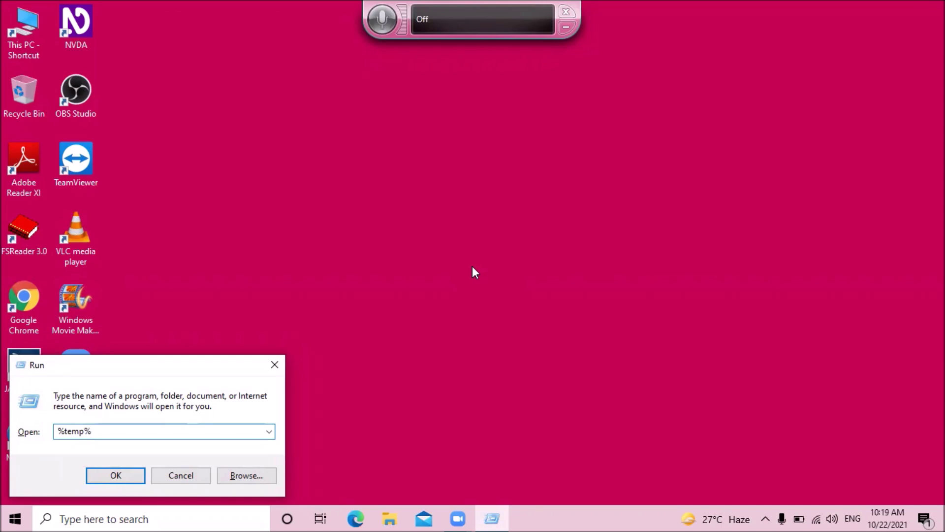
key(Return)
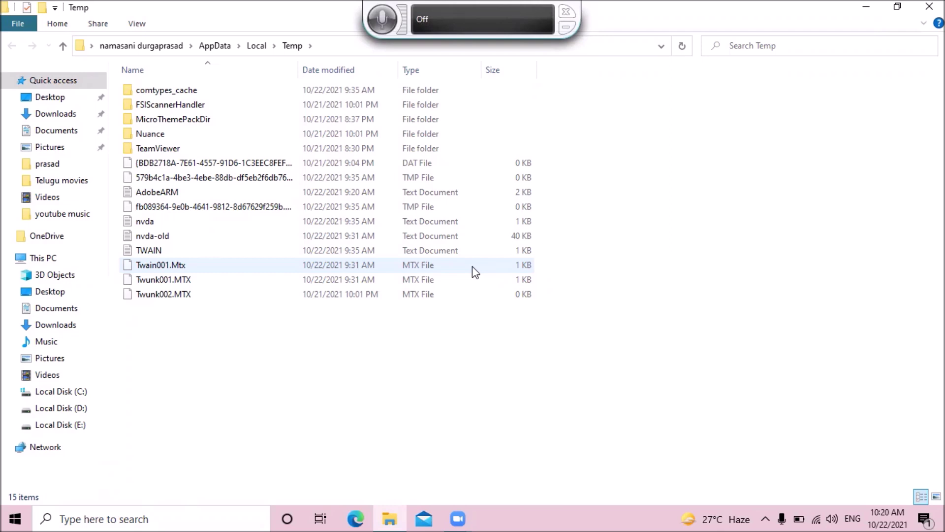
Permanently delete all files and folders in the user's local Temp folder and confirm the deletion.
key(ctrl+a)
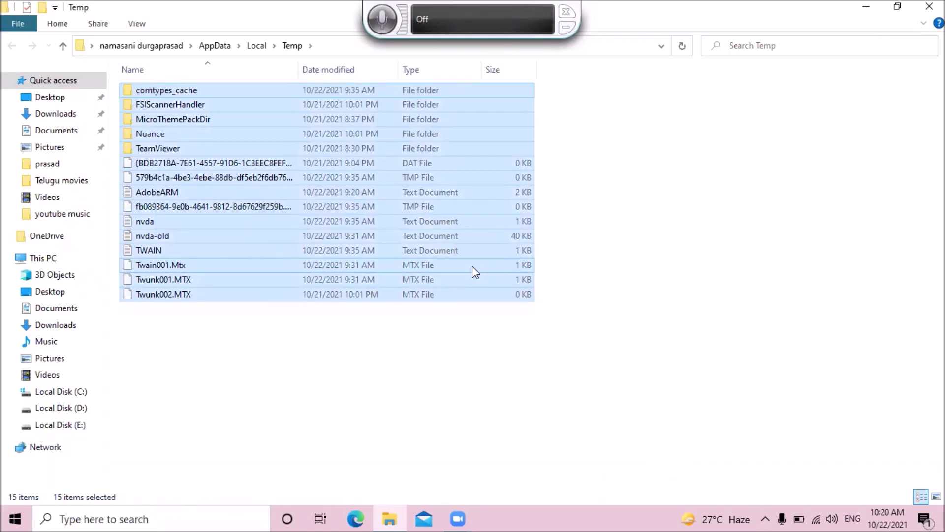
key(shift+Delete)
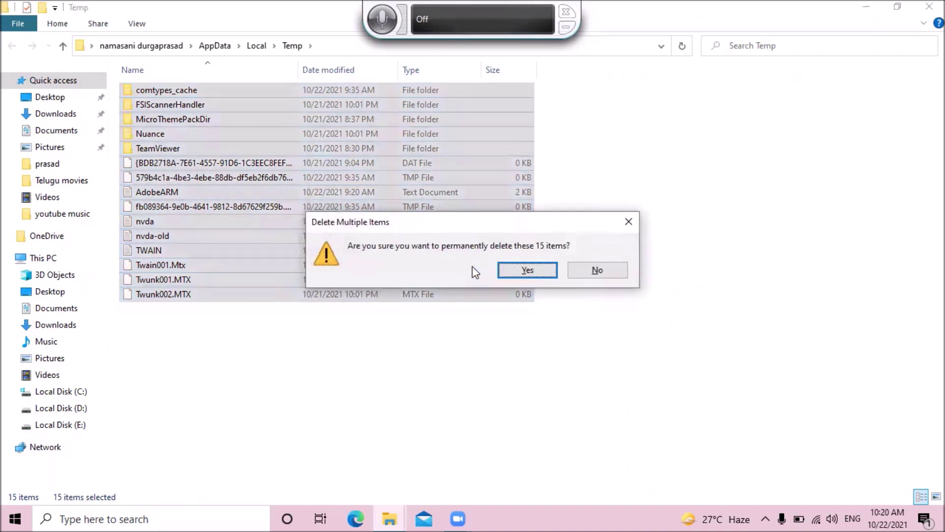
key(Return)
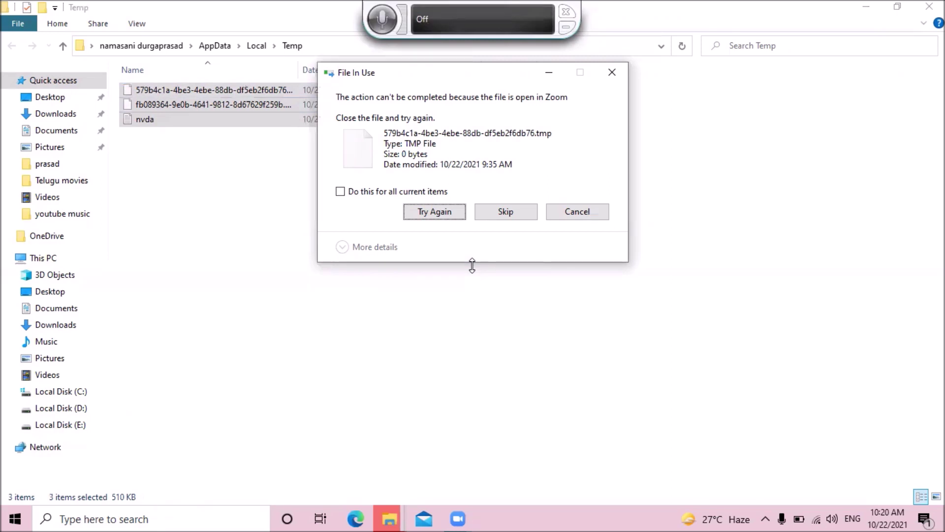
Retry twice to delete the in-use TMP file starting with 579b4c1a, applying the choice to all current items.
key(shift+Tab)
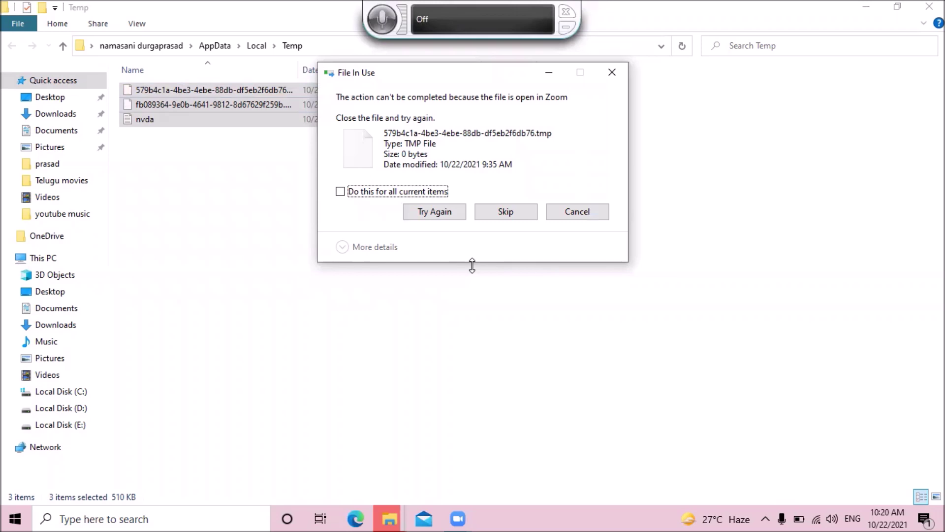
key(Tab)
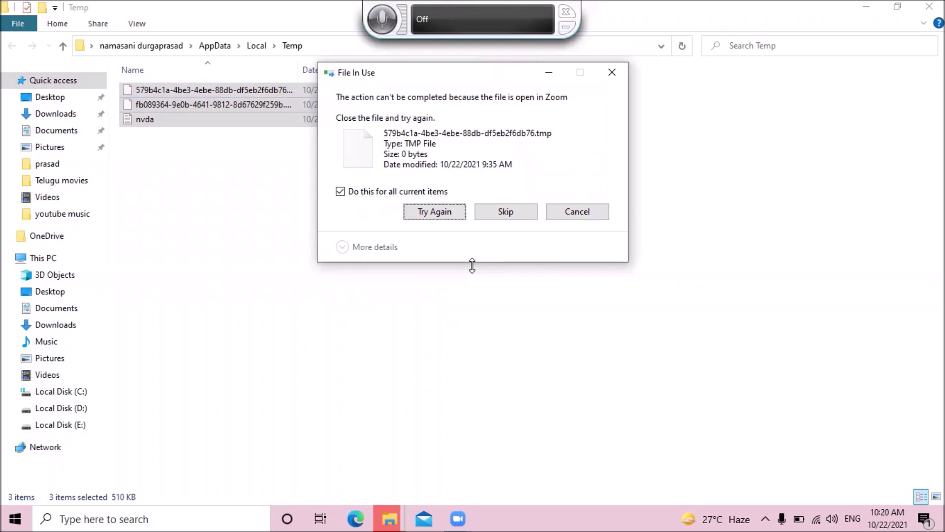
key(Return)
key(shift+Tab)
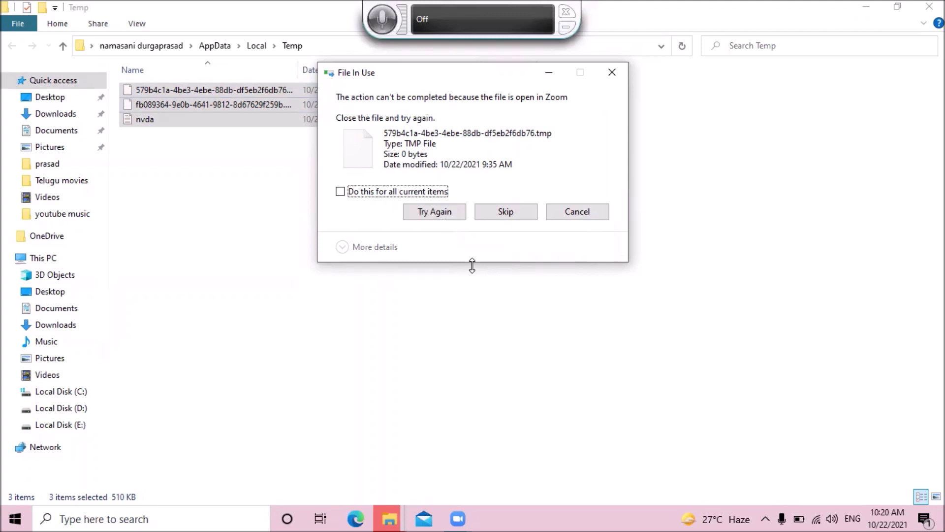
key(Tab)
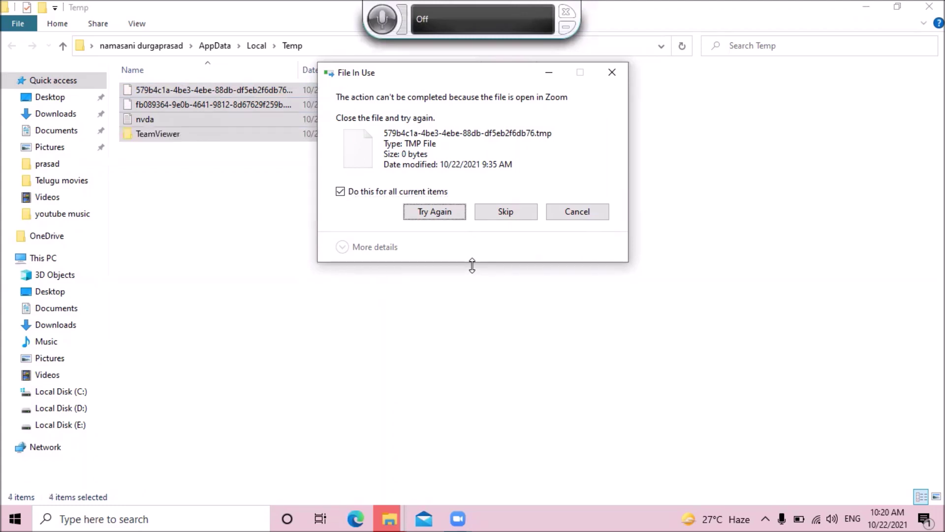
key(Return)
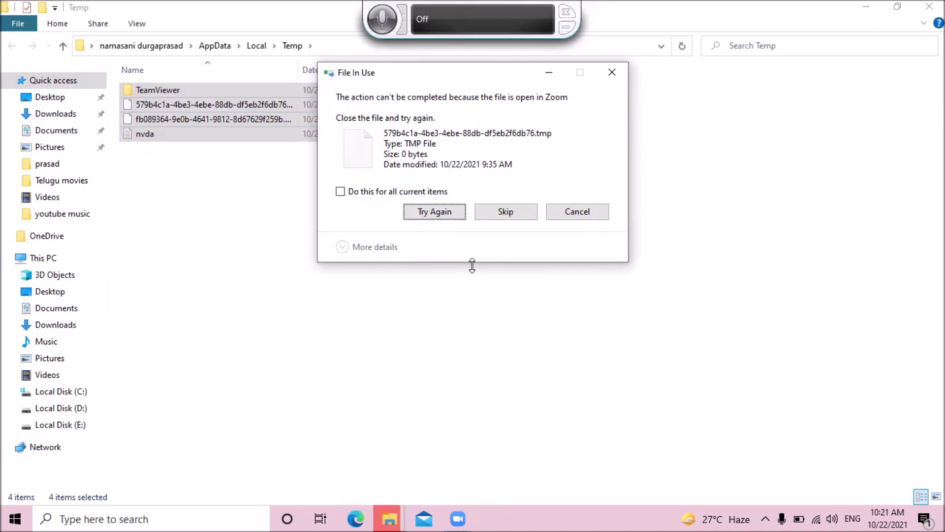
Retry deleting the in-use 579b4c1a TMP file once more for all current items, and skip it.
key(shift+Tab)
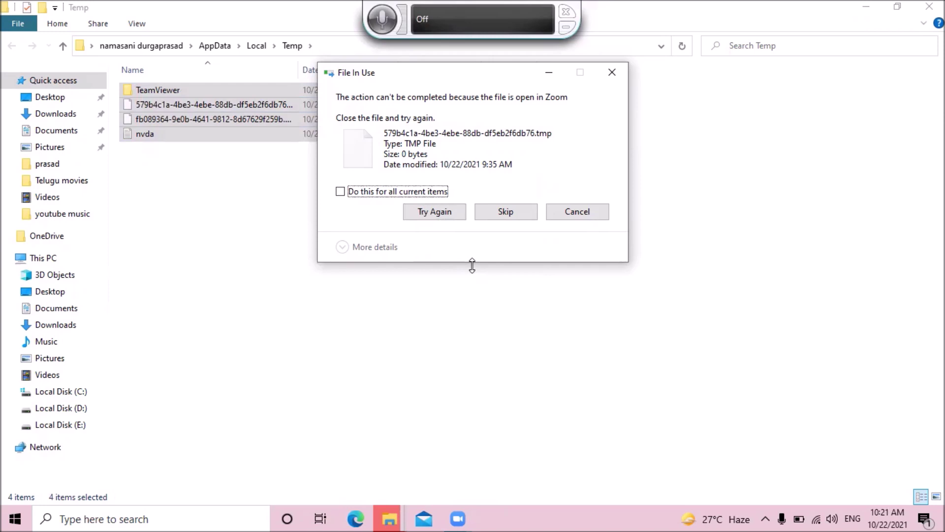
key(space)
key(Tab)
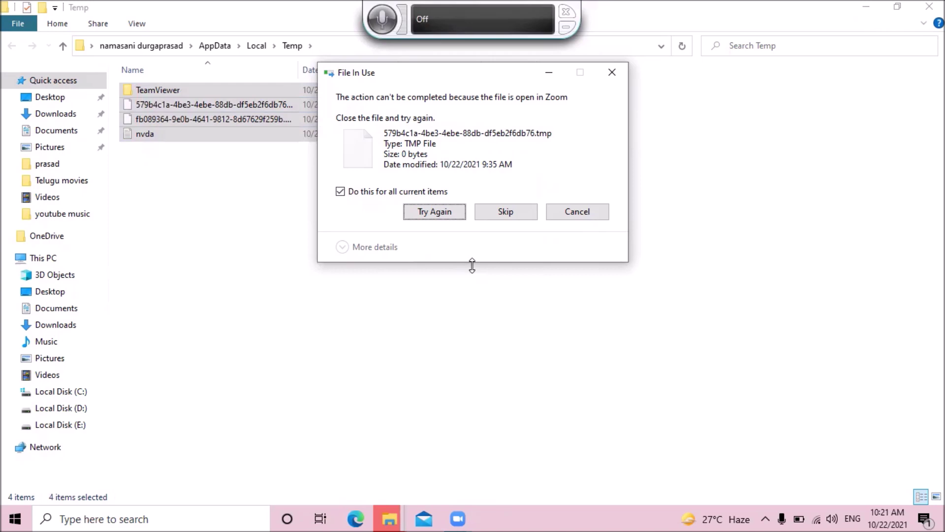
key(Return)
key(Tab)
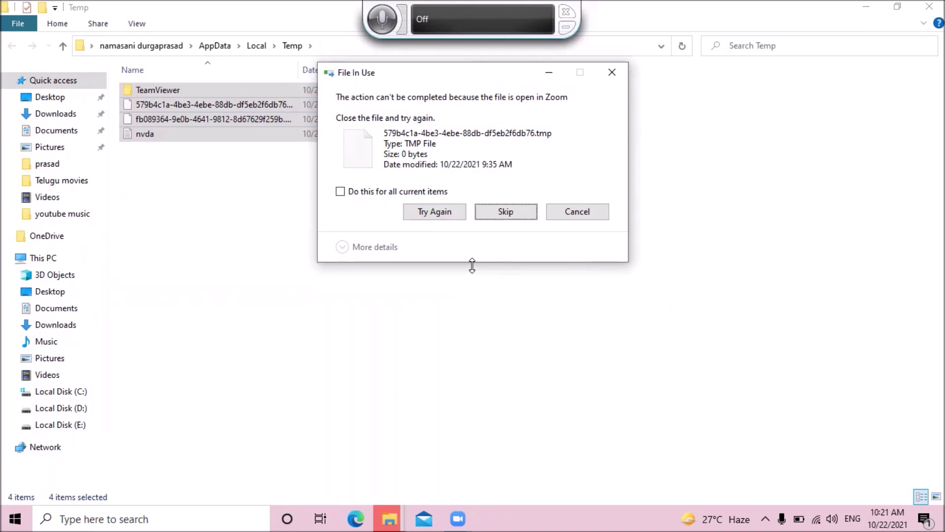
key(Return)
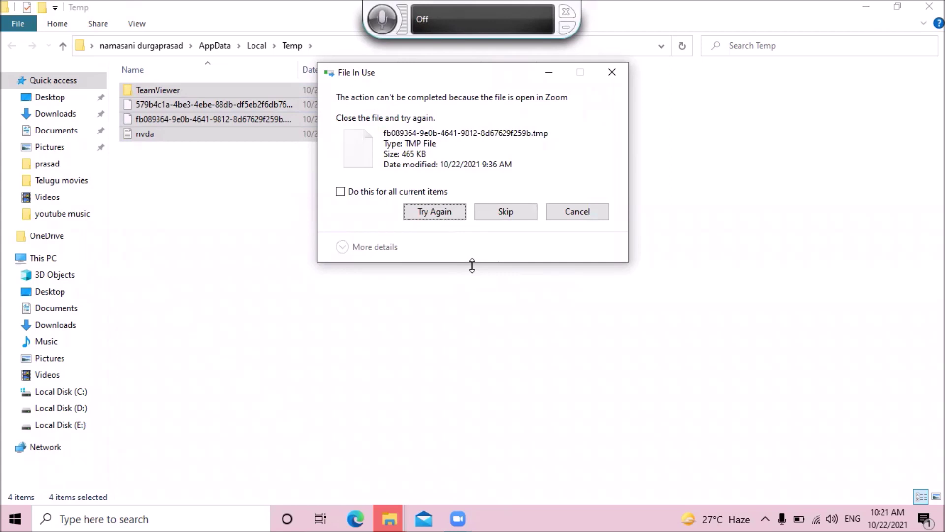
Retry deleting the in-use TMP file starting with fb089364 for all current items, and skip it.
key(shift+Tab)
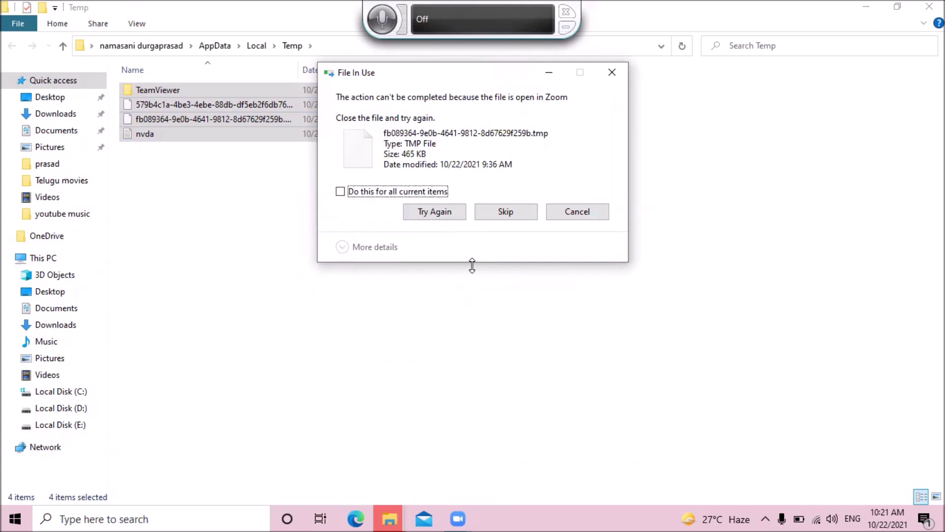
key(space)
key(Tab)
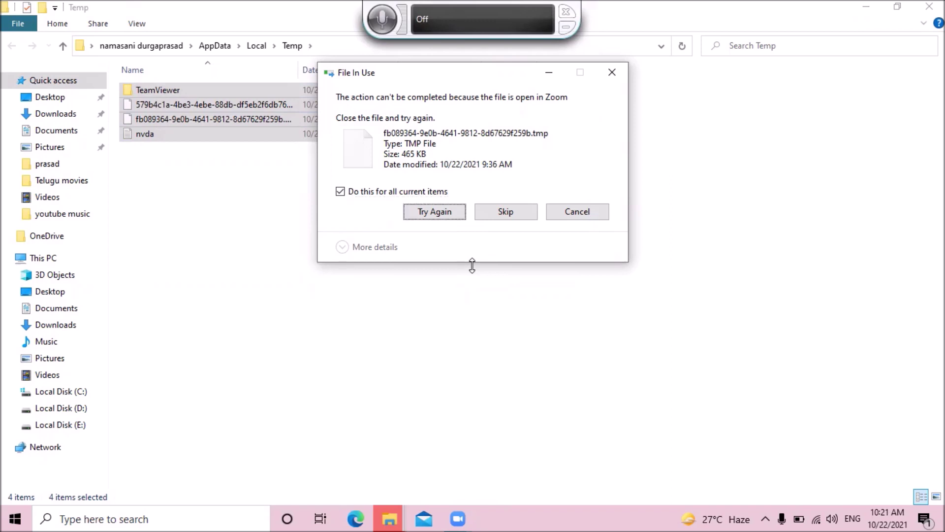
key(Return)
key(Tab)
key(Return)
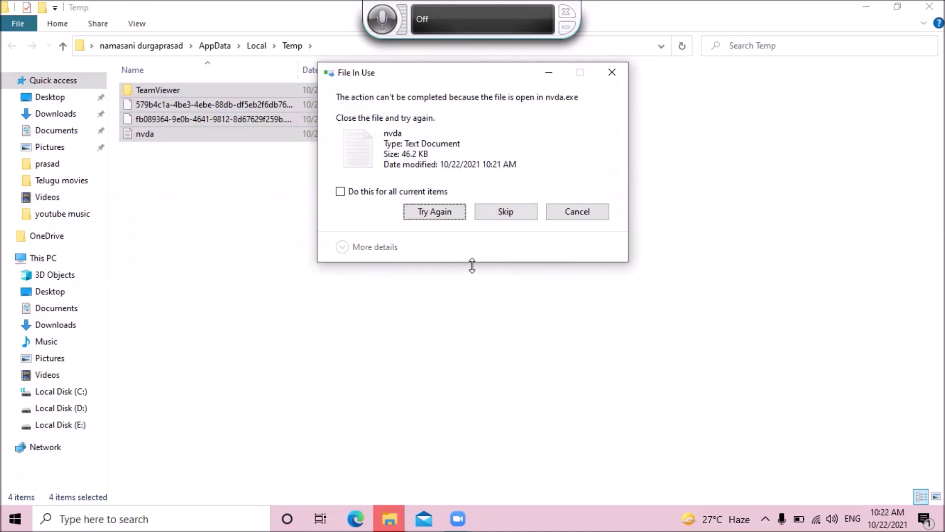
Retry deleting the in-use nvda text document for all current items, and skip it.
key(shift+Tab)
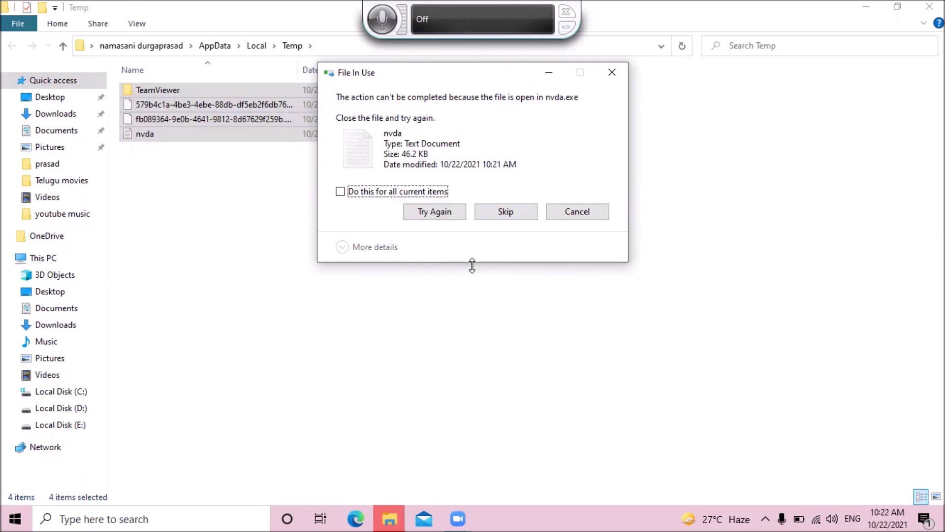
key(space)
key(Tab)
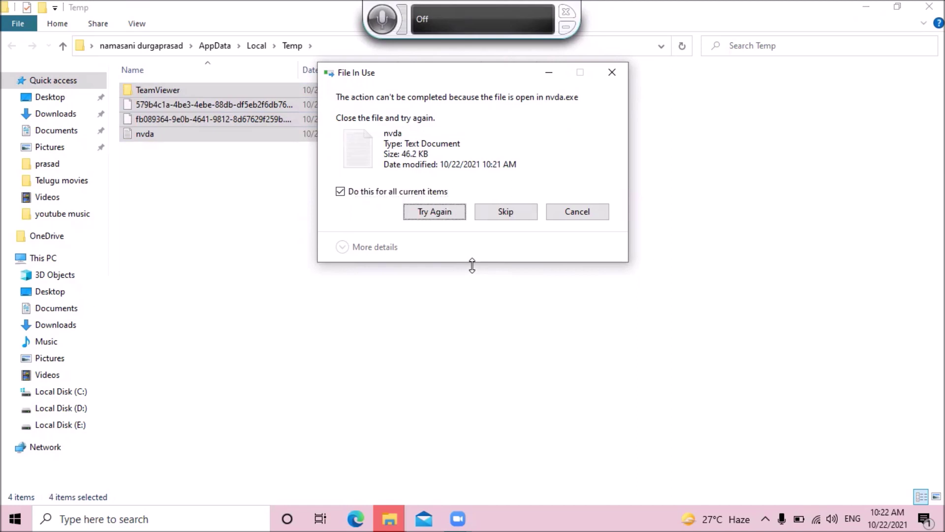
key(Return)
key(Tab)
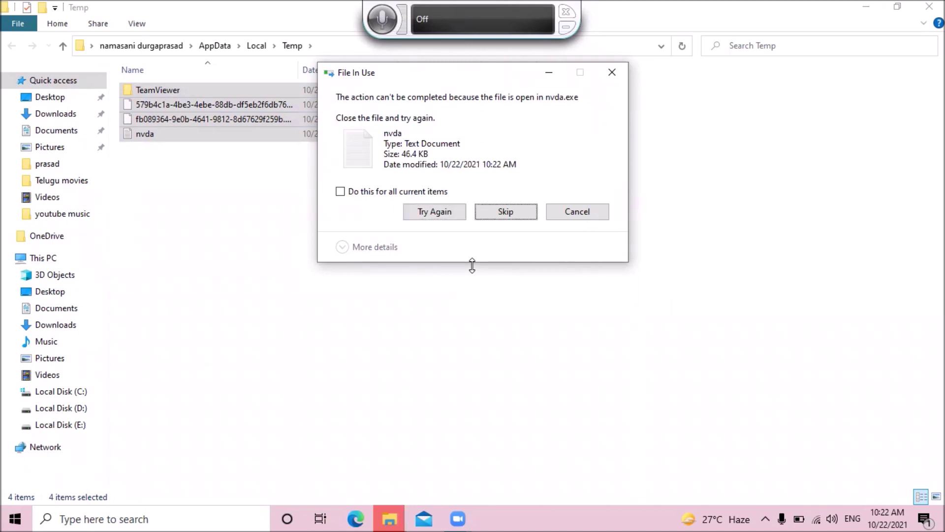
key(Return)
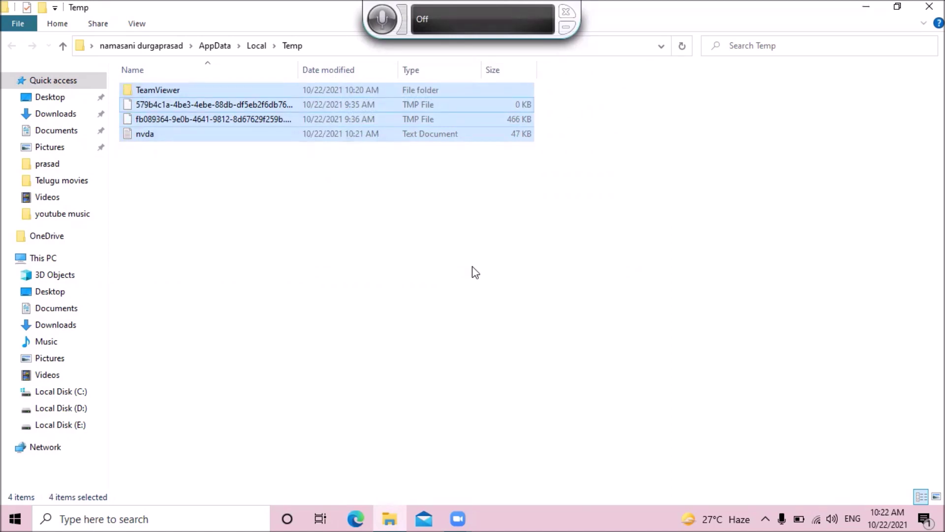
Review the items left in the user's Temp folder and close the folder.
key(Up)
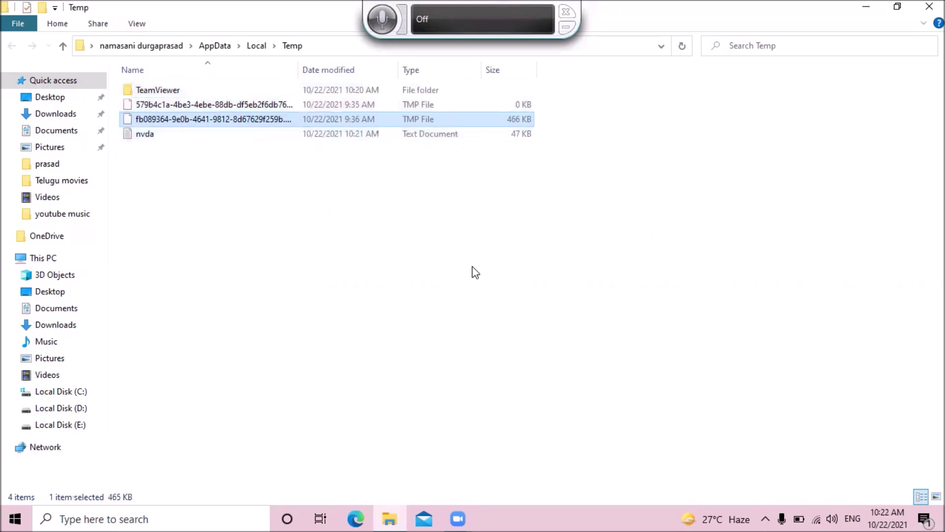
key(Down)
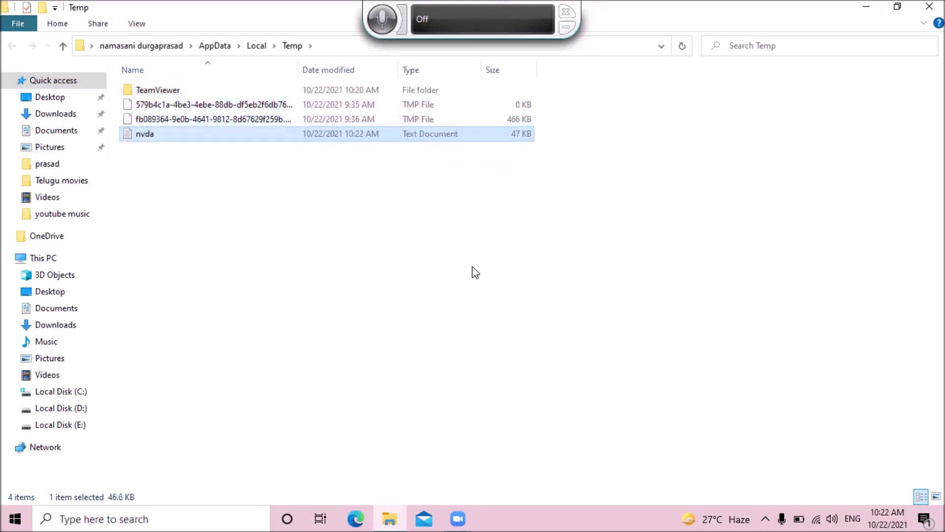
key(Up)
key(Up)
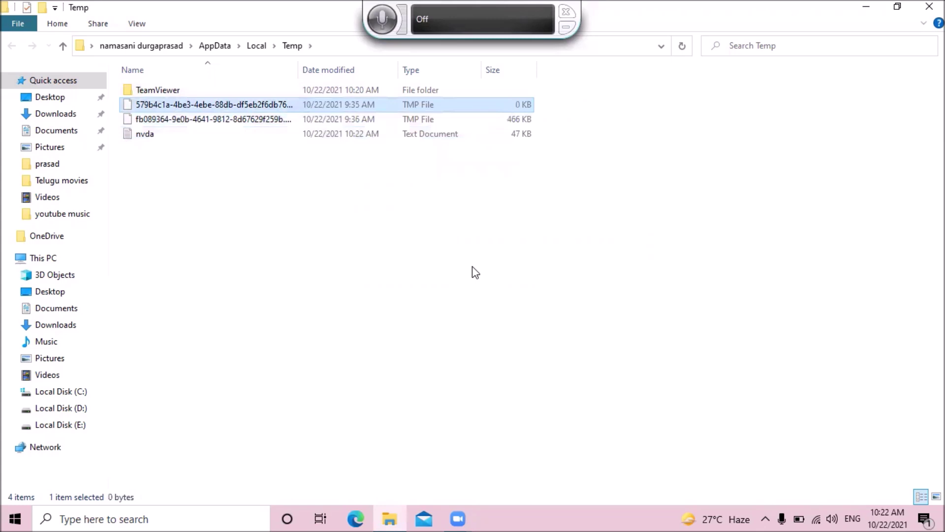
key(Up)
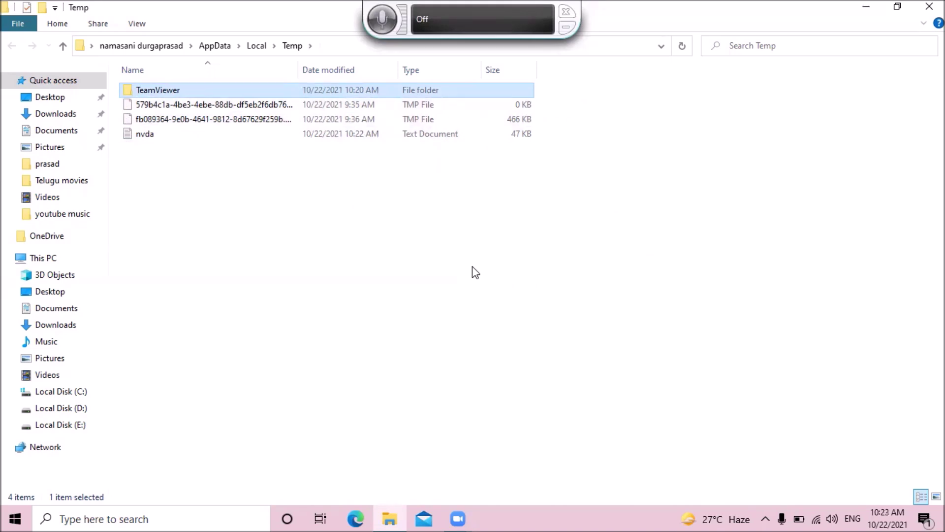
key(alt+F4)
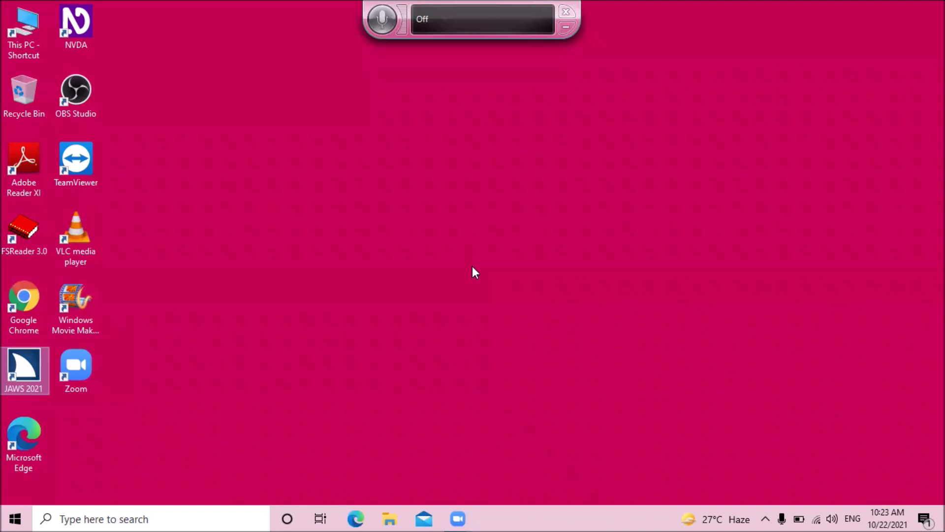
Open the Windows Prefetch folder by running prefetch.
key(super+r)
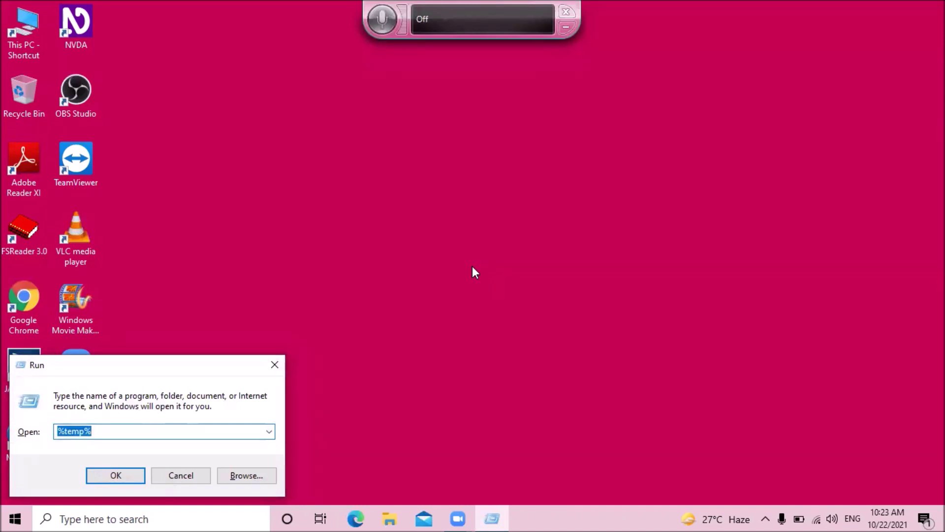
key(BackSpace)
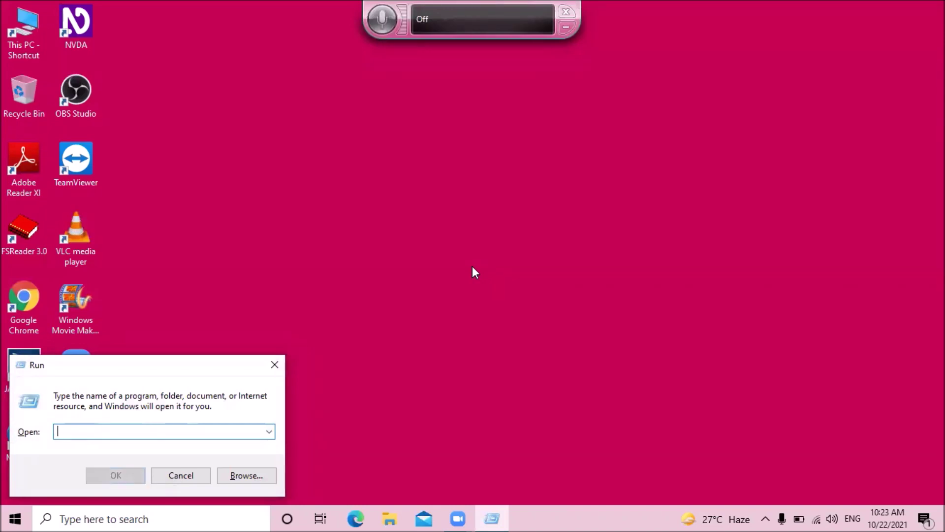
text(pre)
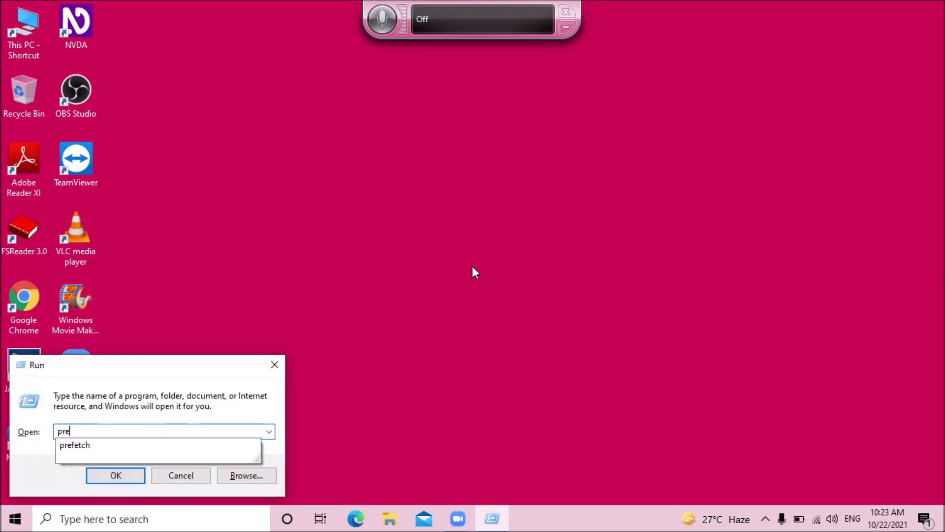
text(fetch)
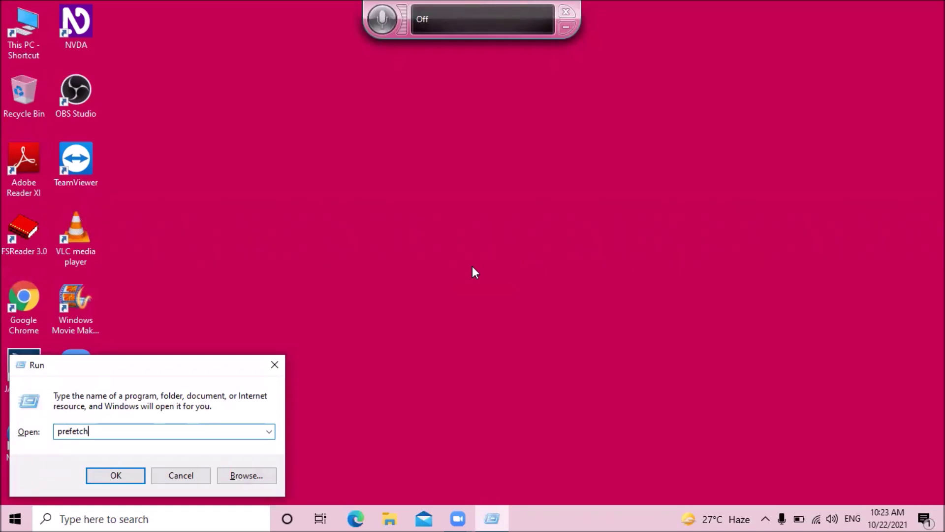
key(Return)
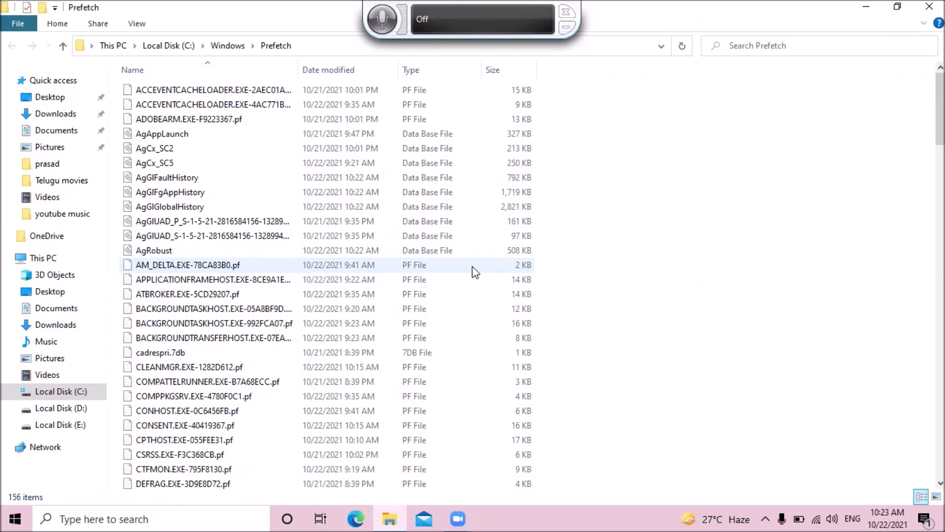
Permanently delete all files in the Prefetch folder and confirm the deletion.
key(ctrl+a)
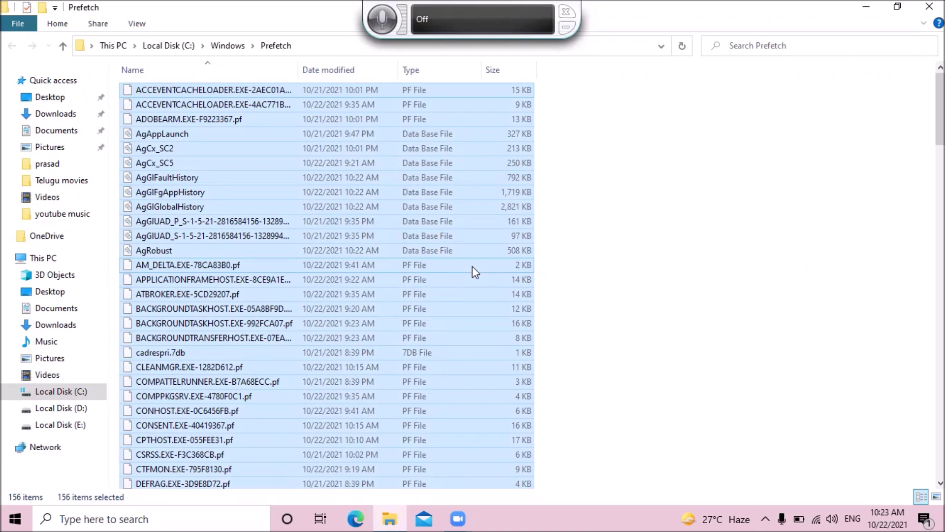
key(shift+Delete)
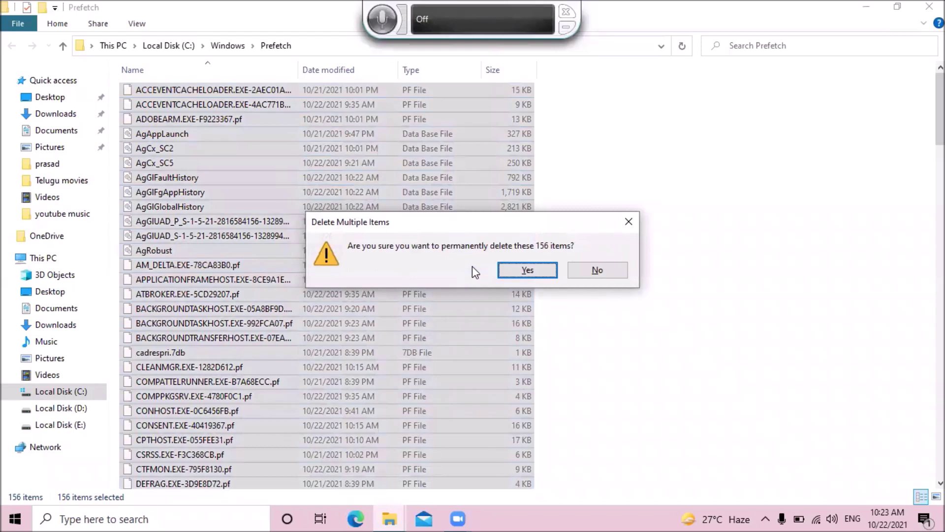
click(535, 269)
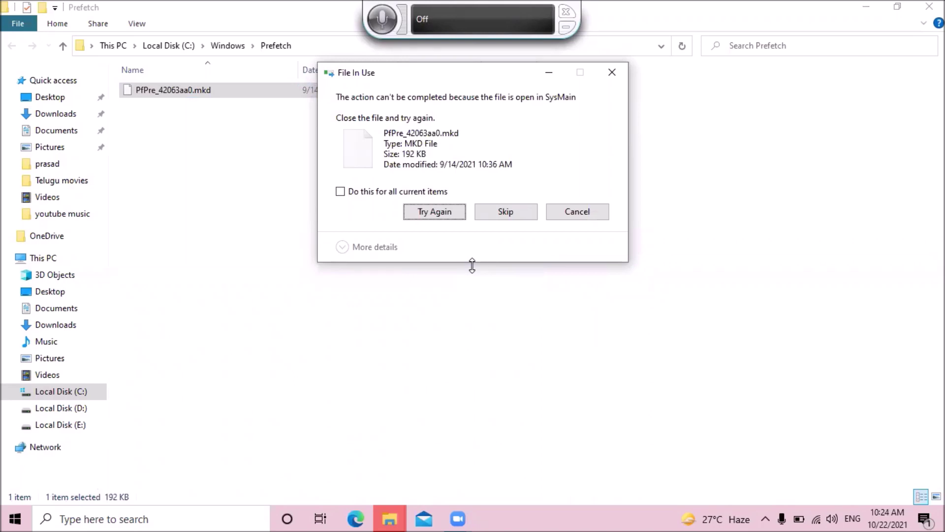
Retry twice to delete the in-use PfPre_42063aa0.mkd file for all current items, skip it, and close the Prefetch folder.
key(shift+Tab)
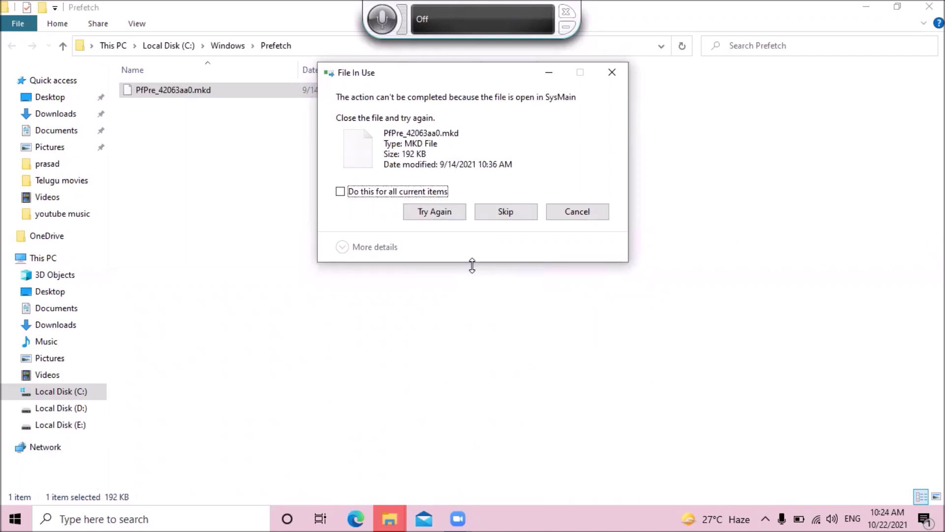
key(space)
key(Tab)
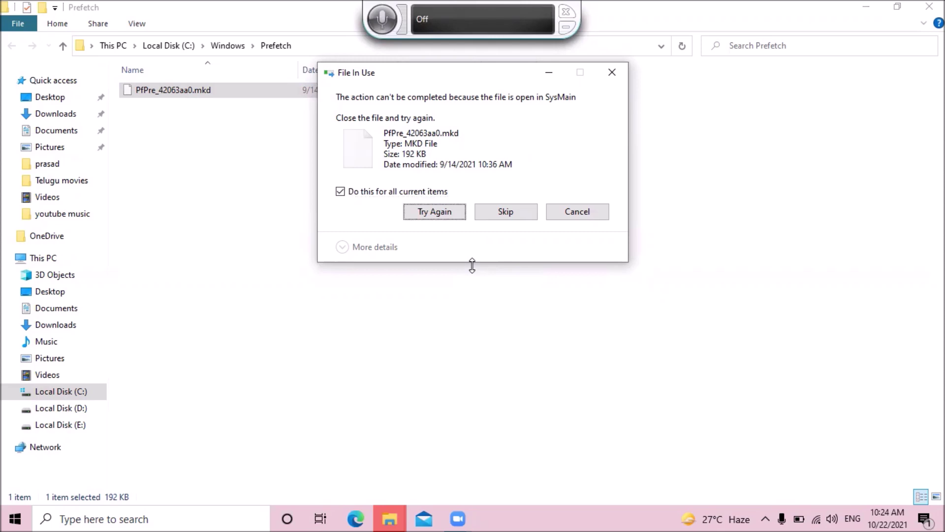
key(Return)
key(shift+Tab)
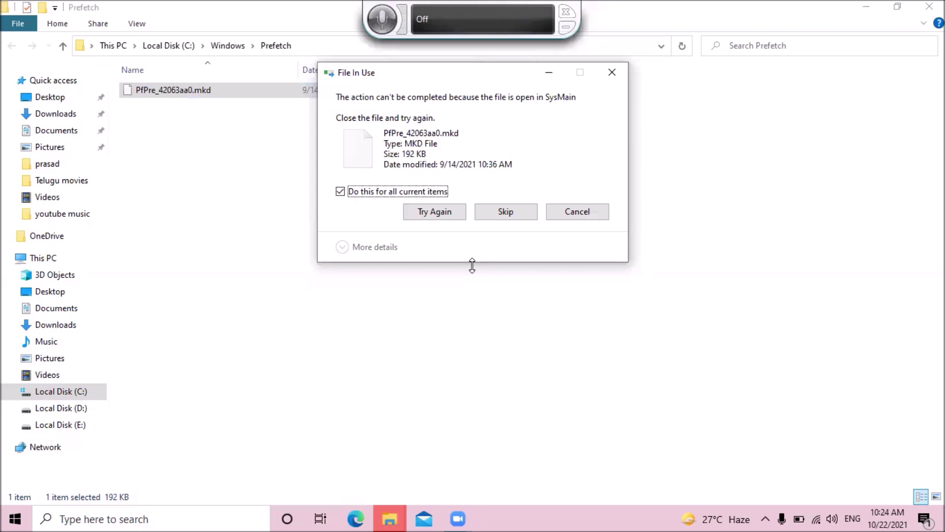
key(Tab)
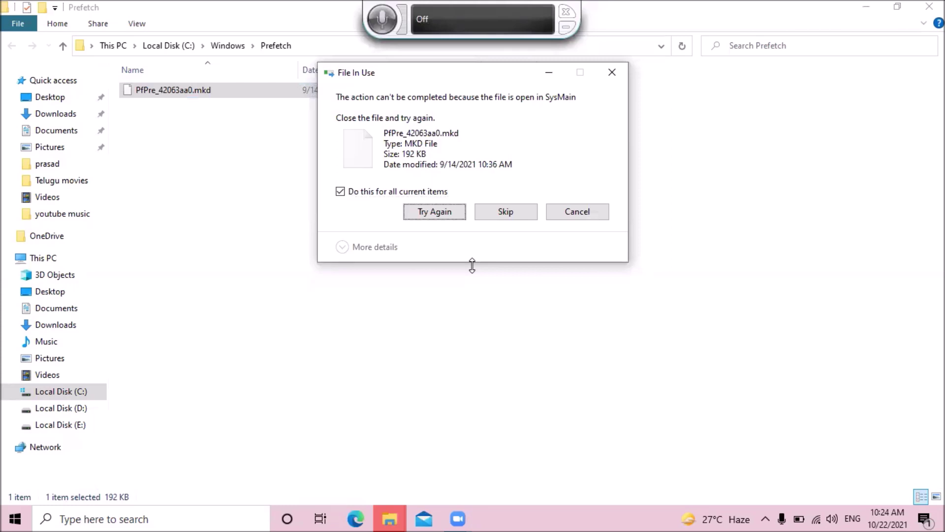
key(Return)
key(Tab)
key(Return)
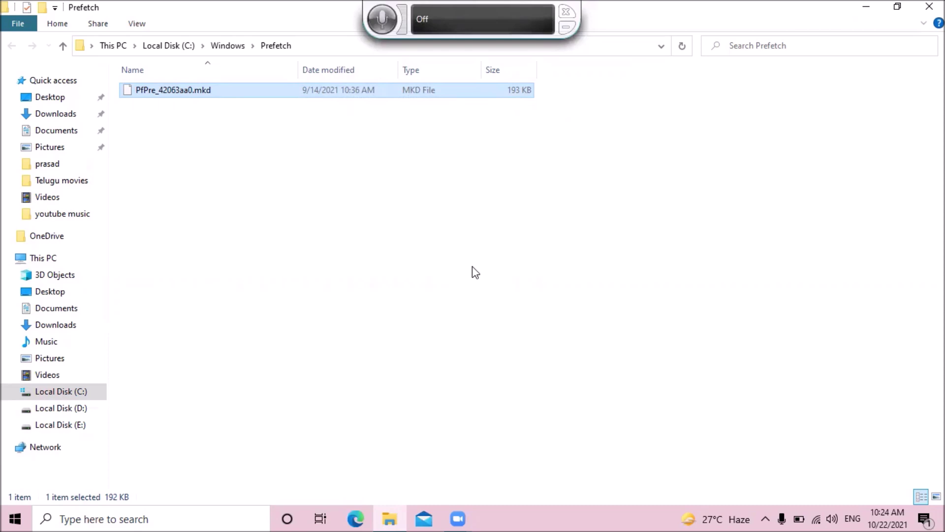
key(alt+F4)
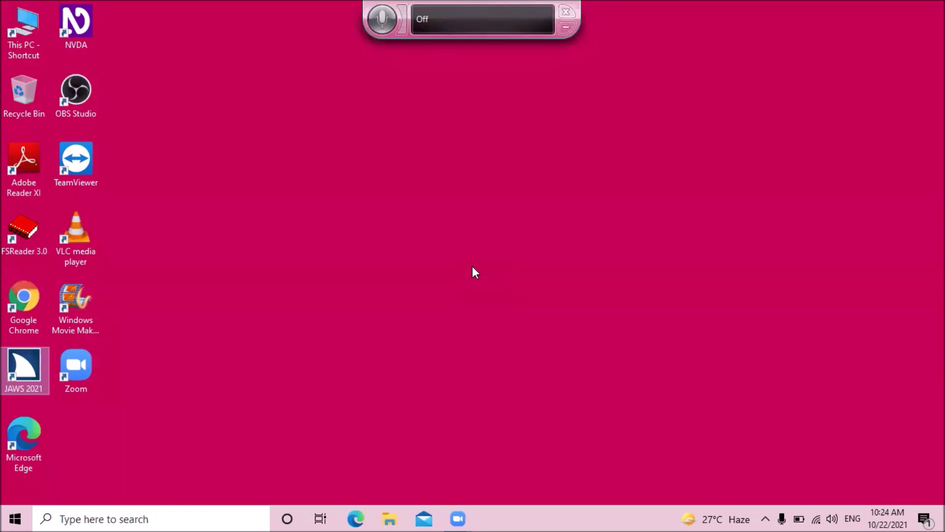
Run the tree command from the Run dialog.
key(super+r)
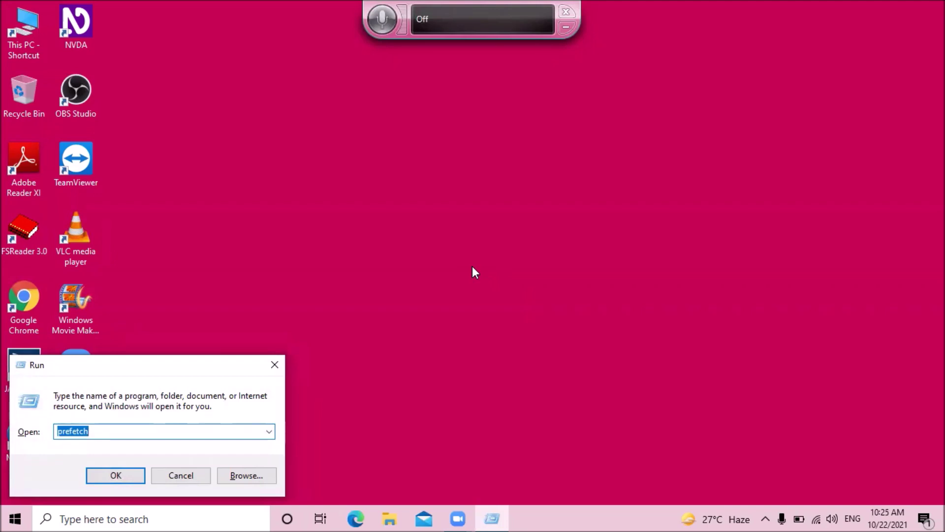
key(BackSpace)
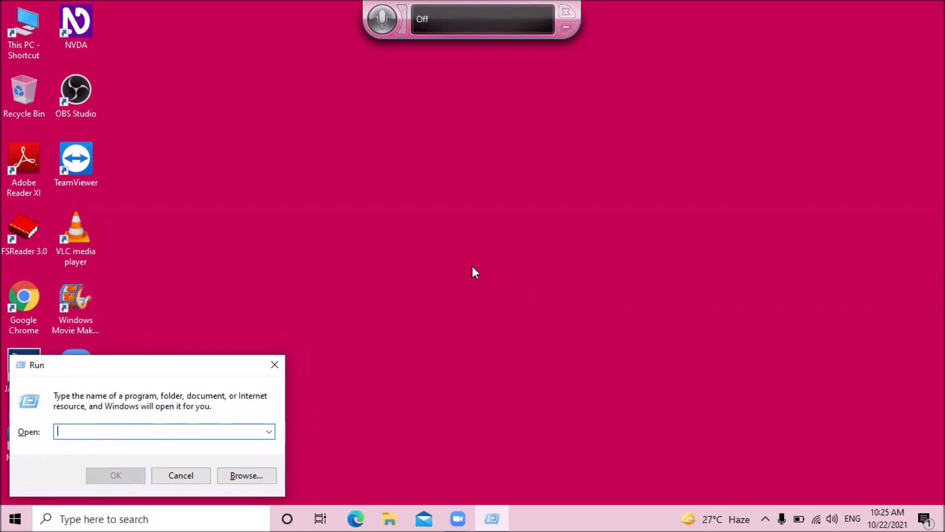
text(t)
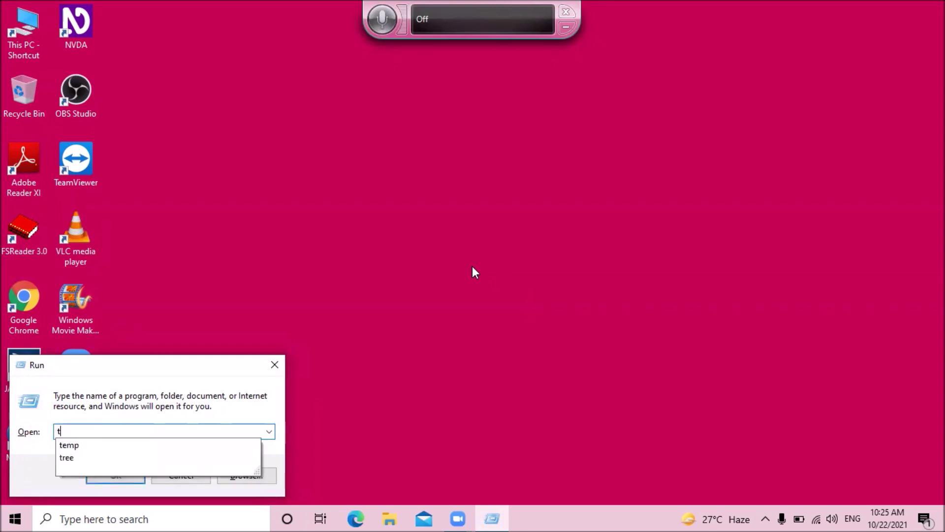
text(ree)
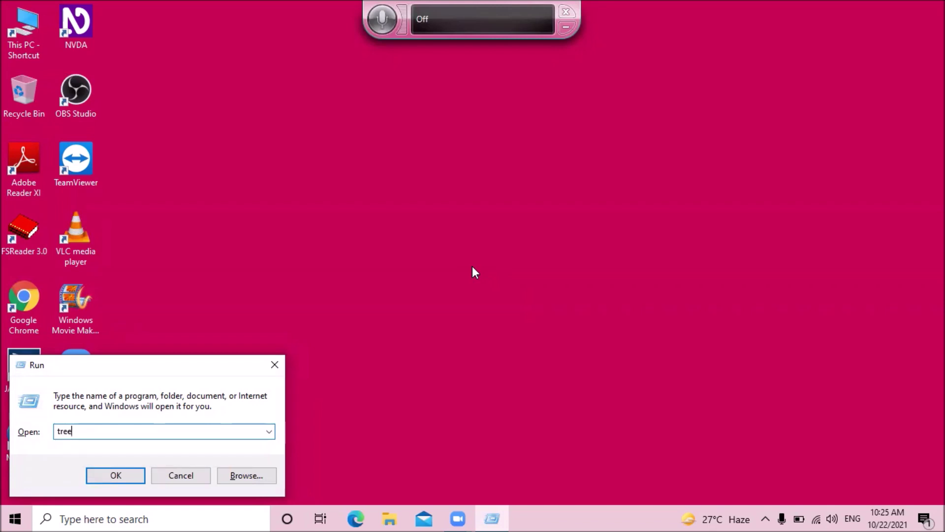
key(Return)
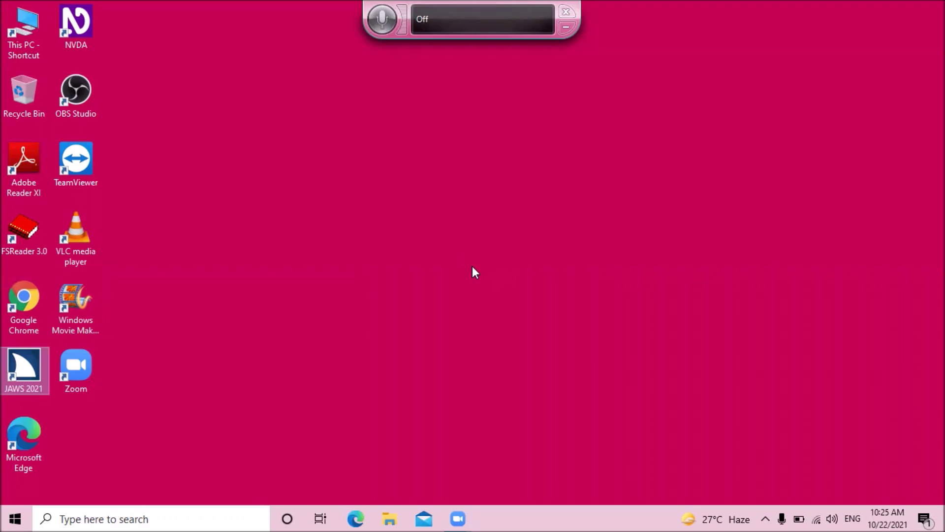
Check whether the desktop Recycle Bin can be emptied, and dismiss its options.
key(r)
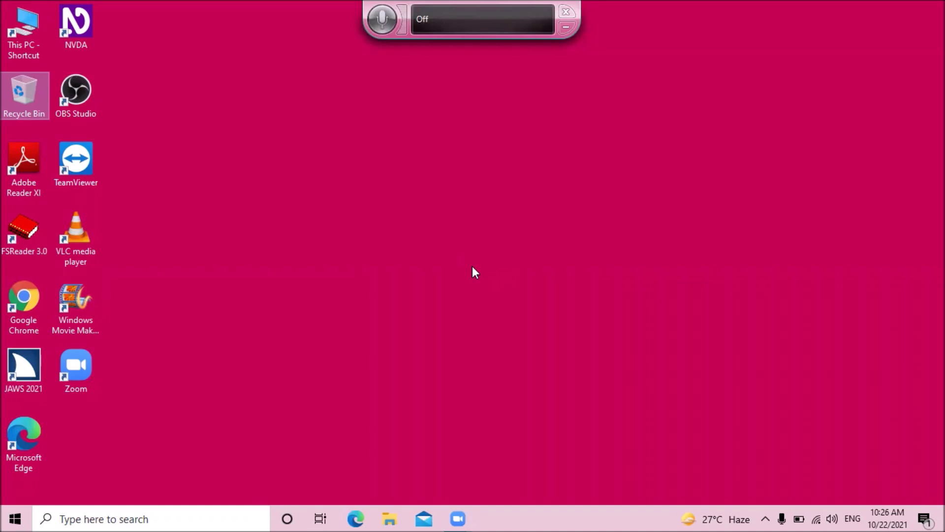
key(Down)
key(Up)
key(shift+F10)
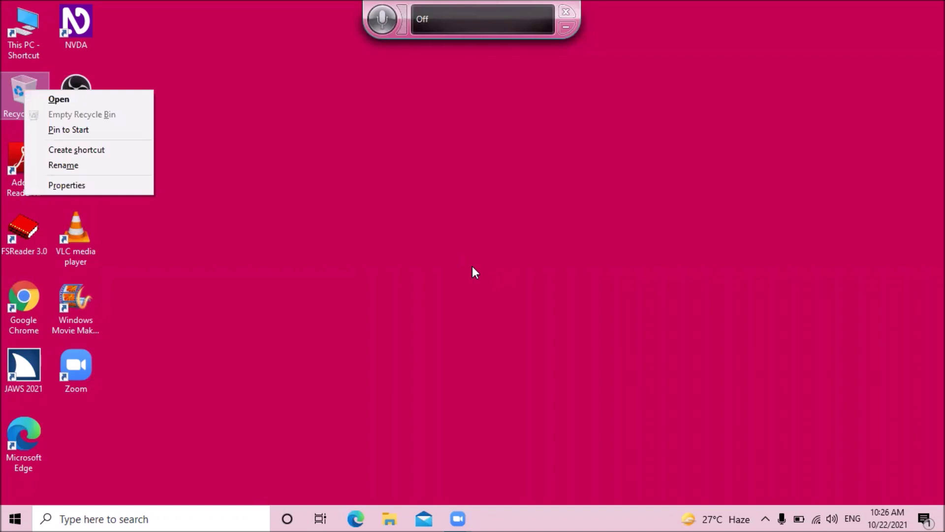
key(Down)
key(Down)
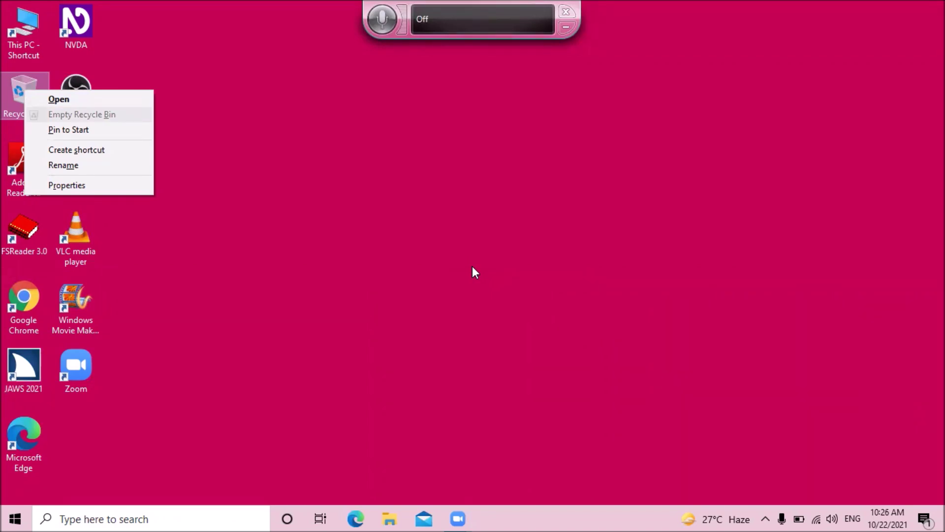
key(Escape)
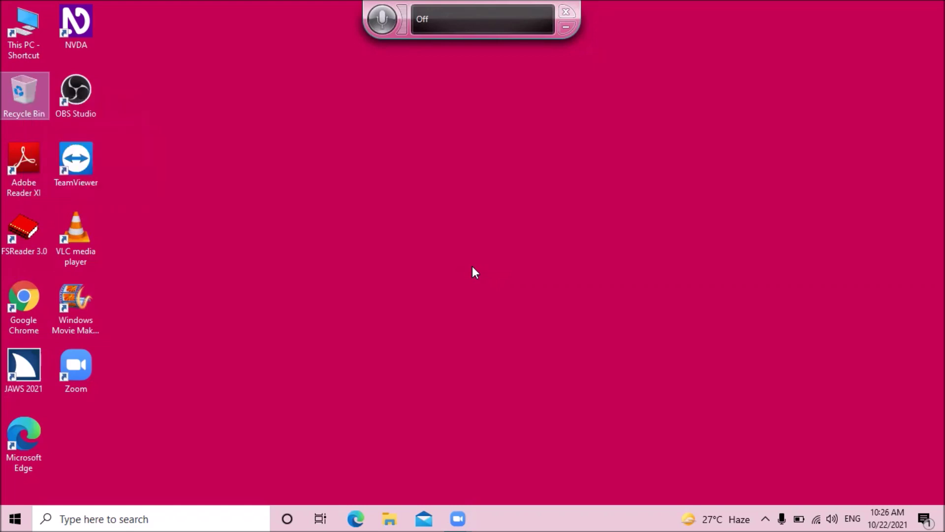